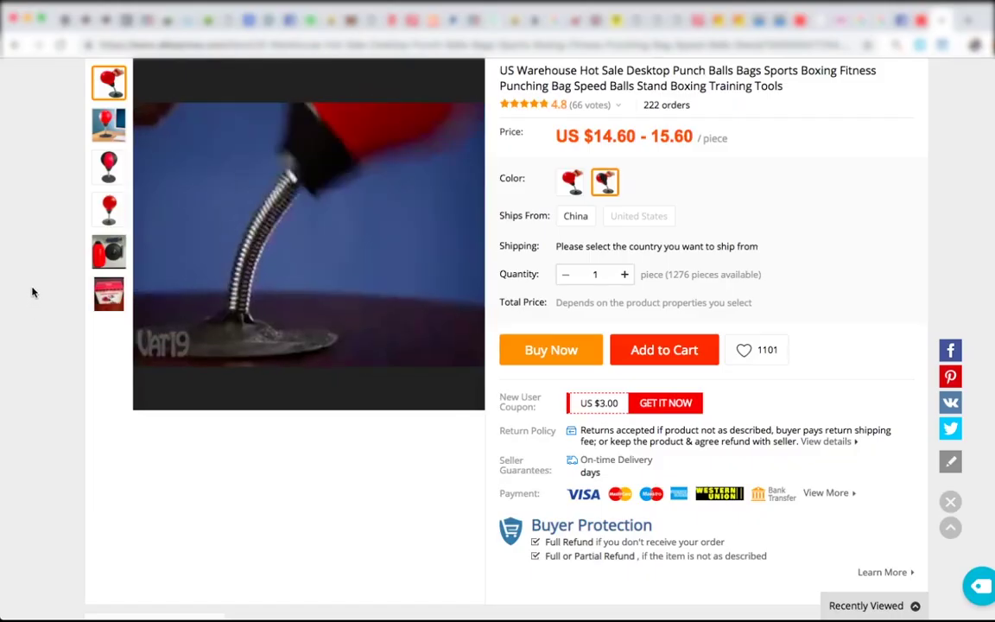
# Step: Scroll down through the boxer's video comments
pyautogui.scroll(-5, 32, 292)
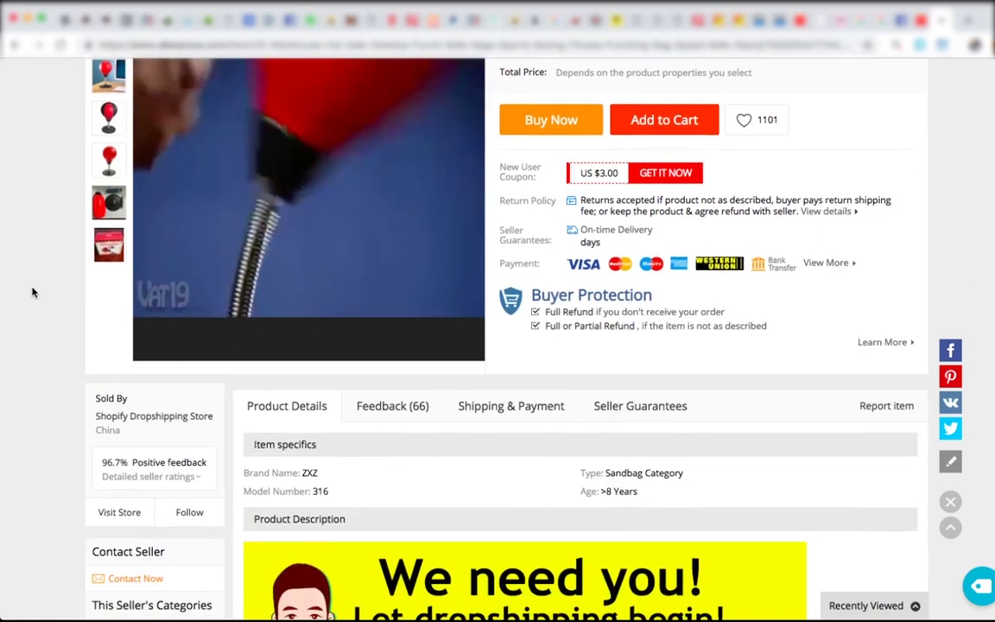
pyautogui.scroll(-10, 32, 292)
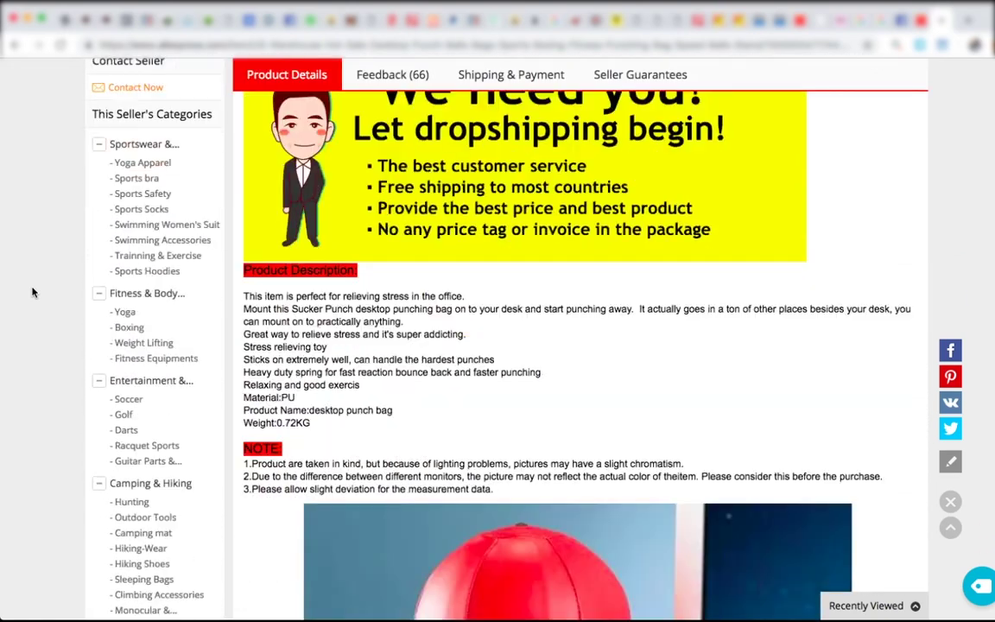
pyautogui.scroll(-7, 32, 292)
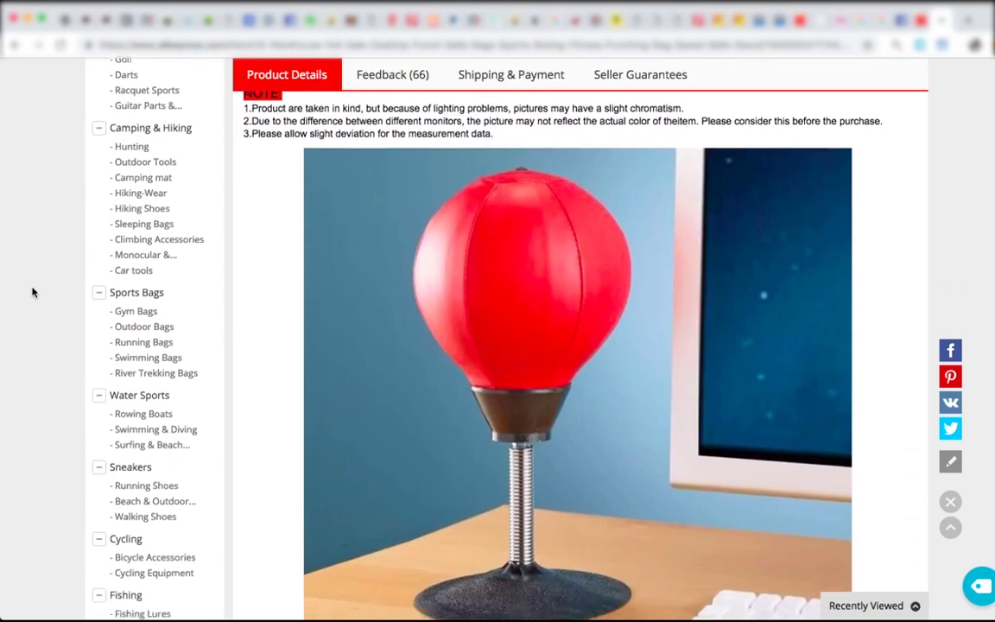
pyautogui.scroll(-1, 32, 292)
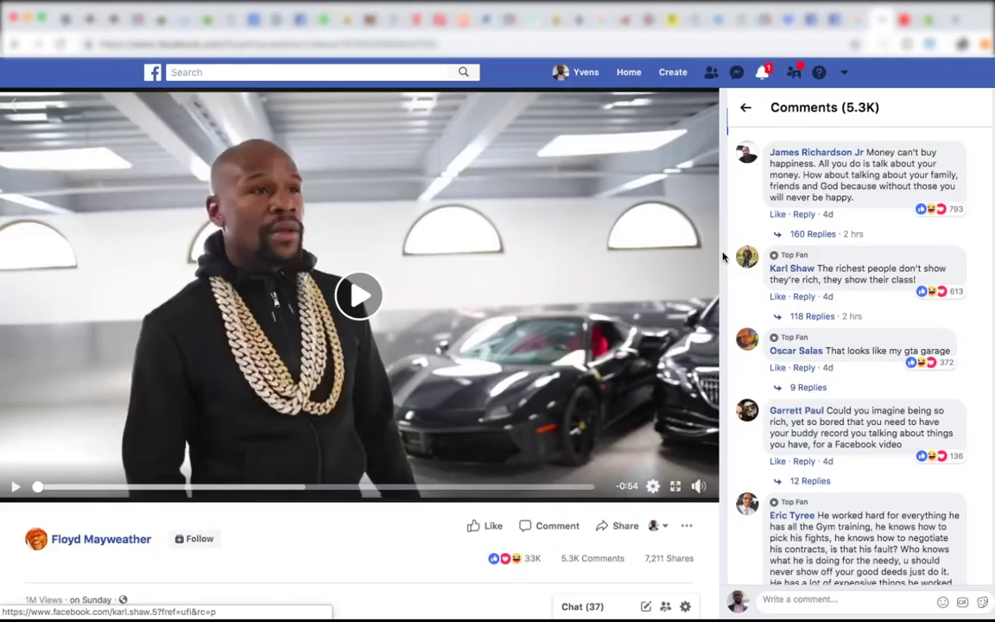
pyautogui.scroll(-2, 724, 257)
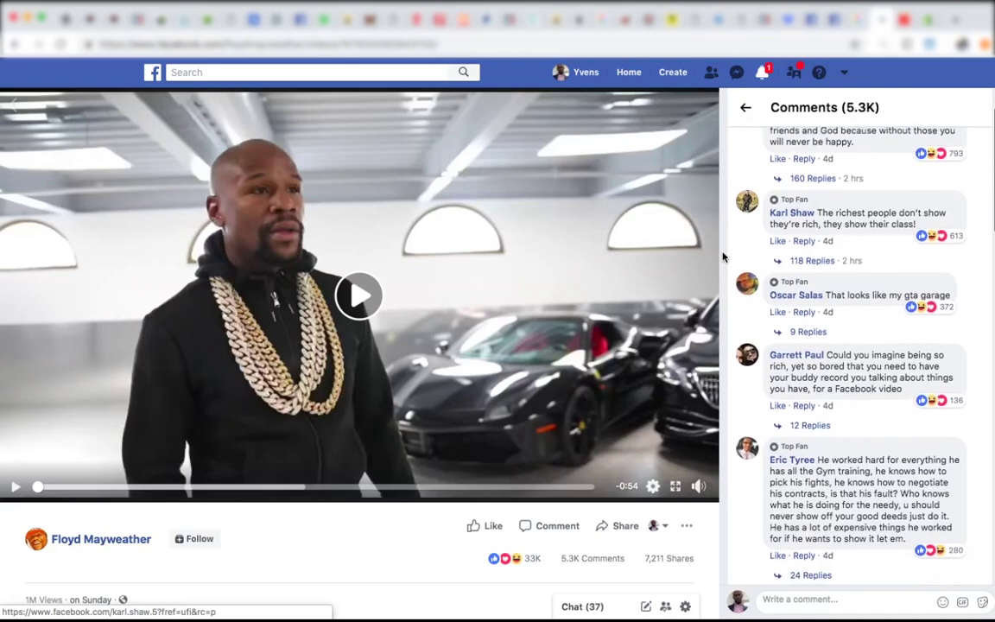
pyautogui.scroll(-1, 724, 257)
pyautogui.scroll(-5, 723, 257)
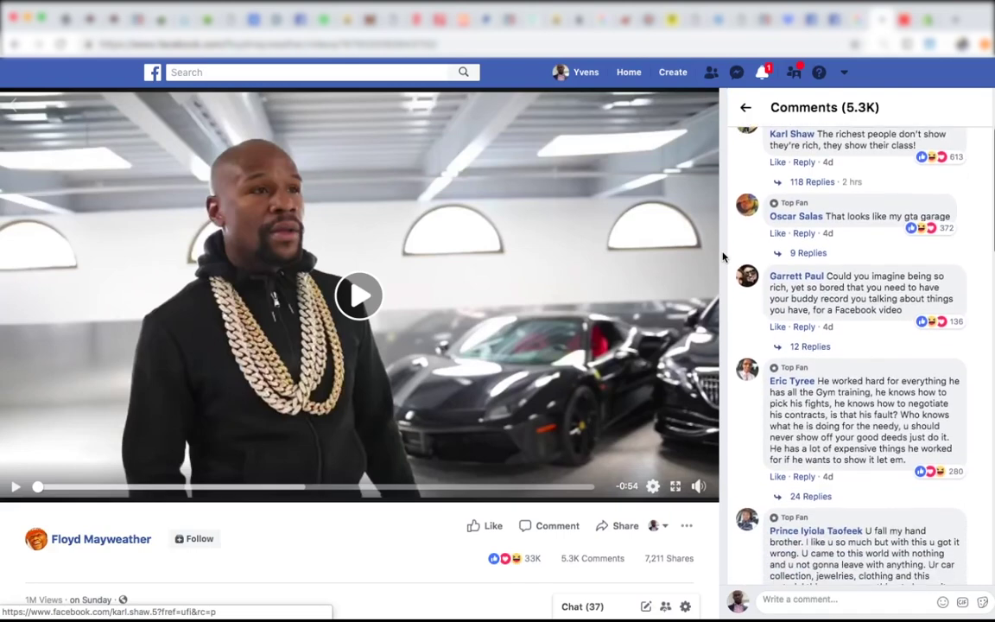
pyautogui.scroll(-3, 724, 256)
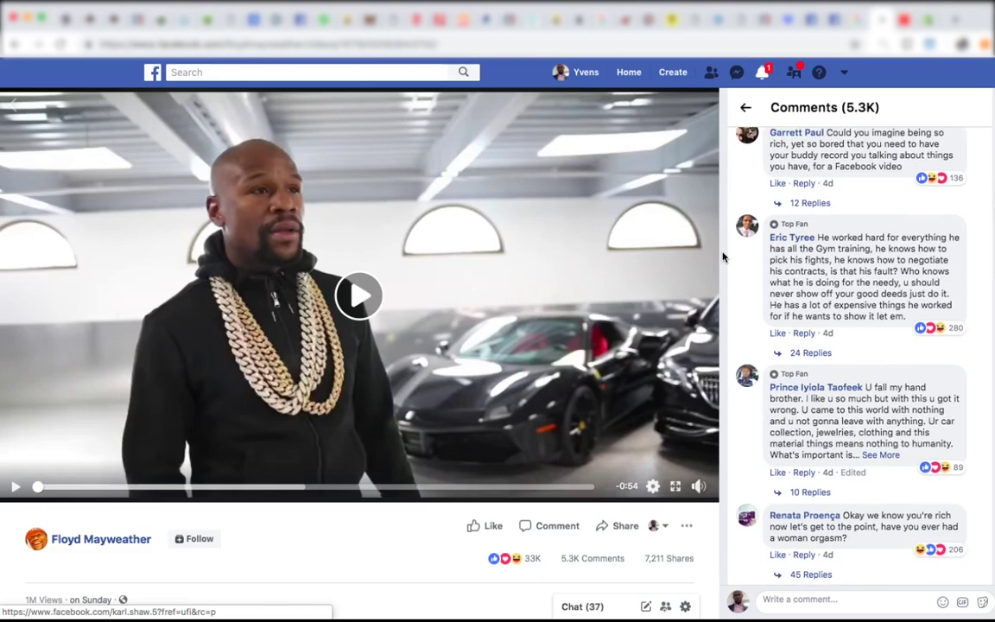
pyautogui.moveTo(528, 561)
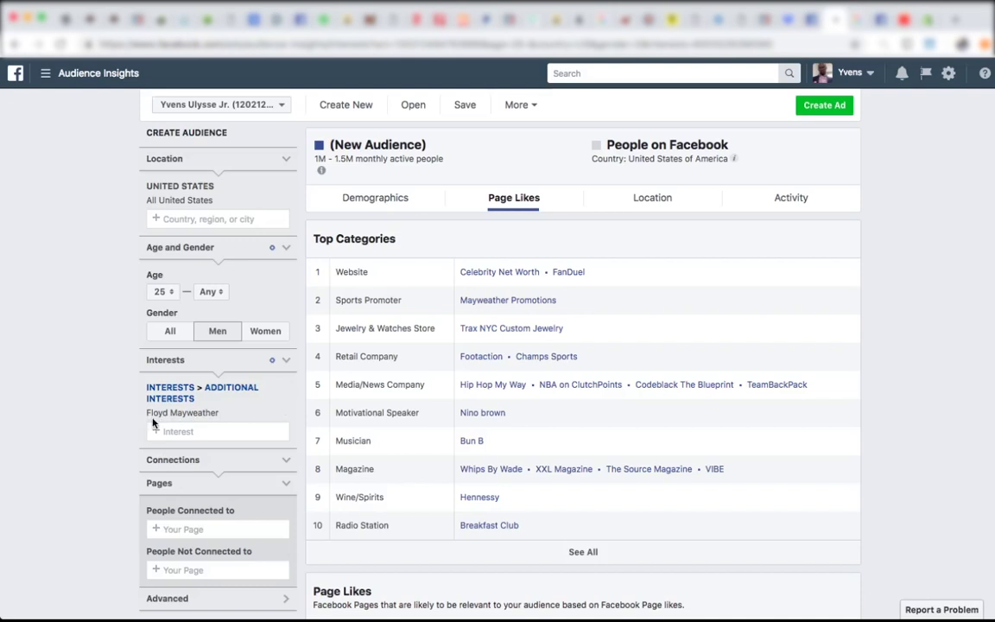
pyautogui.click(508, 206)
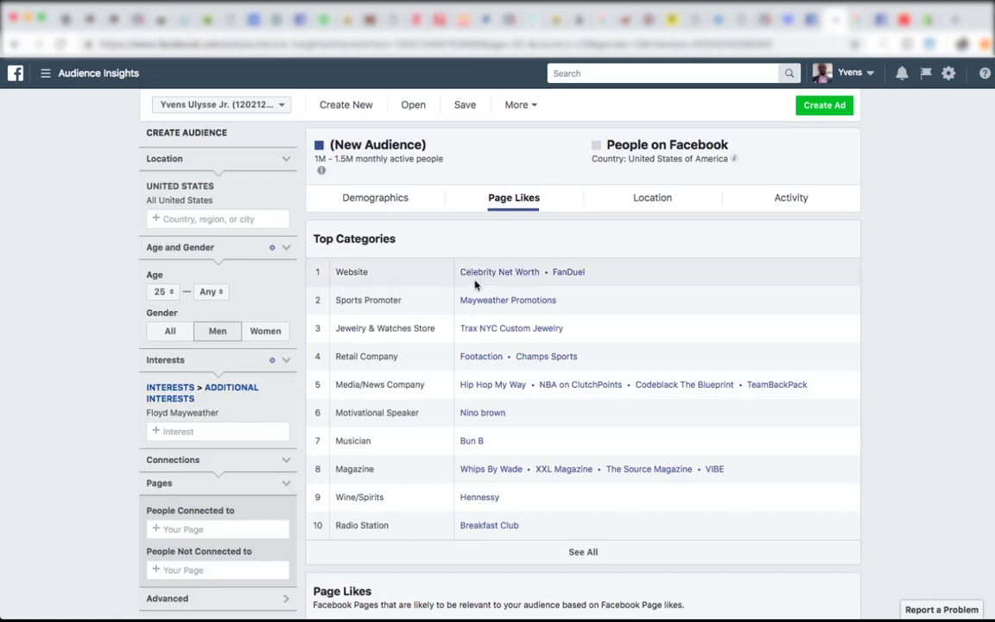
pyautogui.scroll(-3, 480, 311)
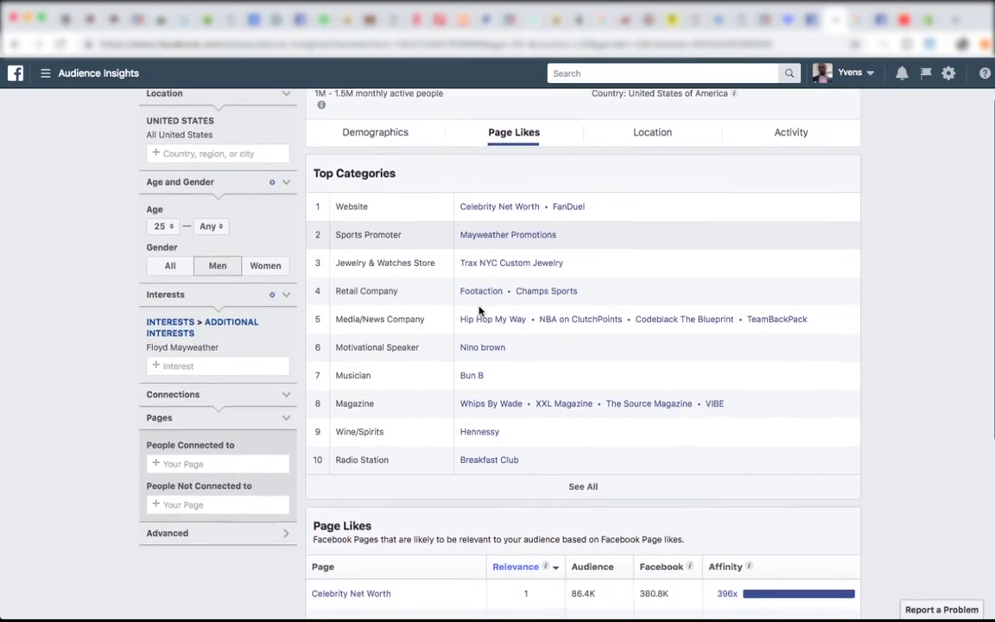
pyautogui.scroll(-2, 481, 311)
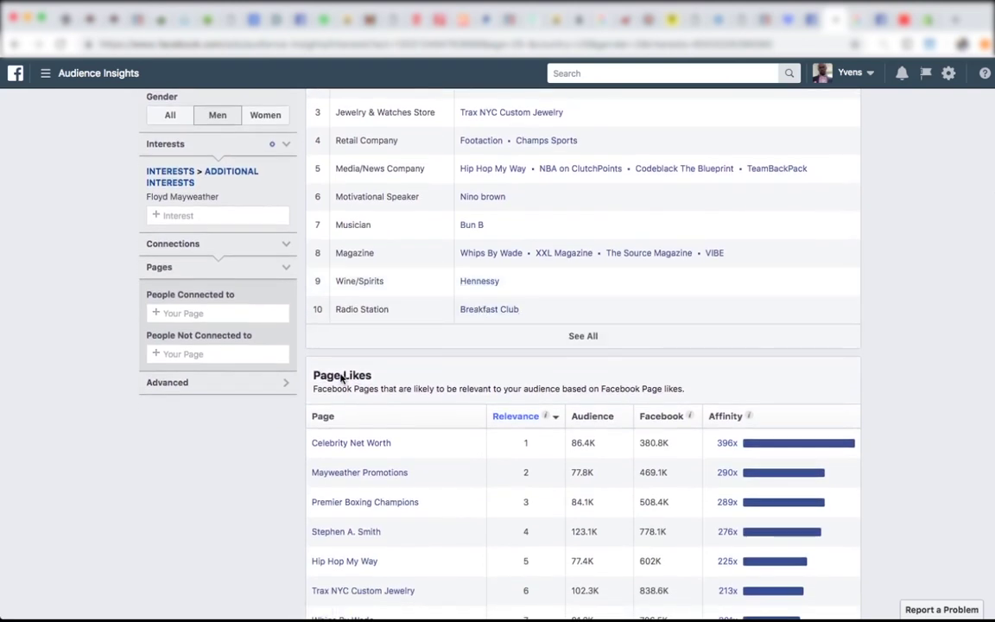
pyautogui.scroll(-3, 341, 377)
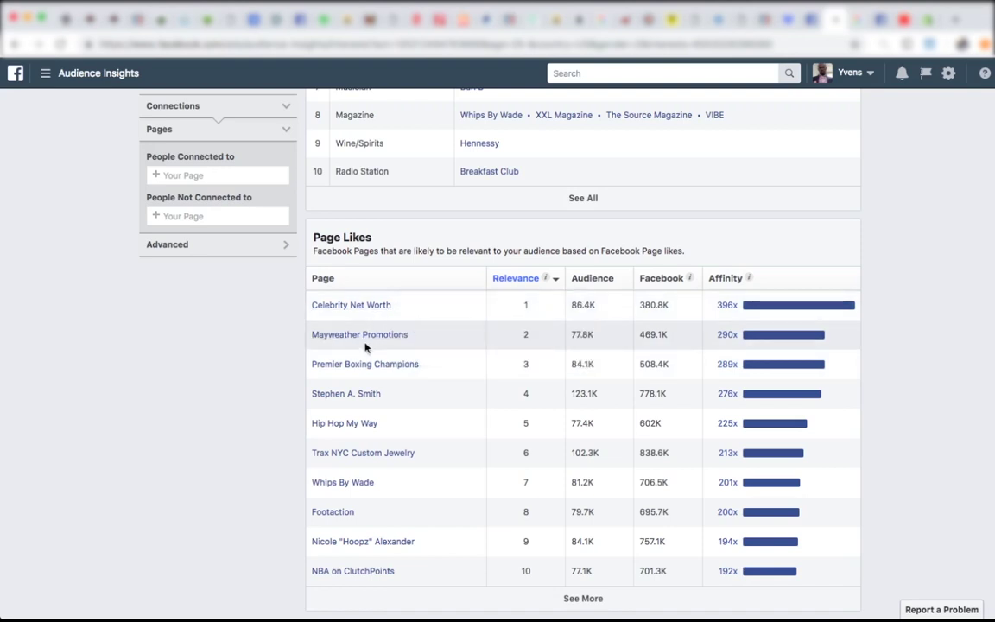
pyautogui.moveTo(363, 367)
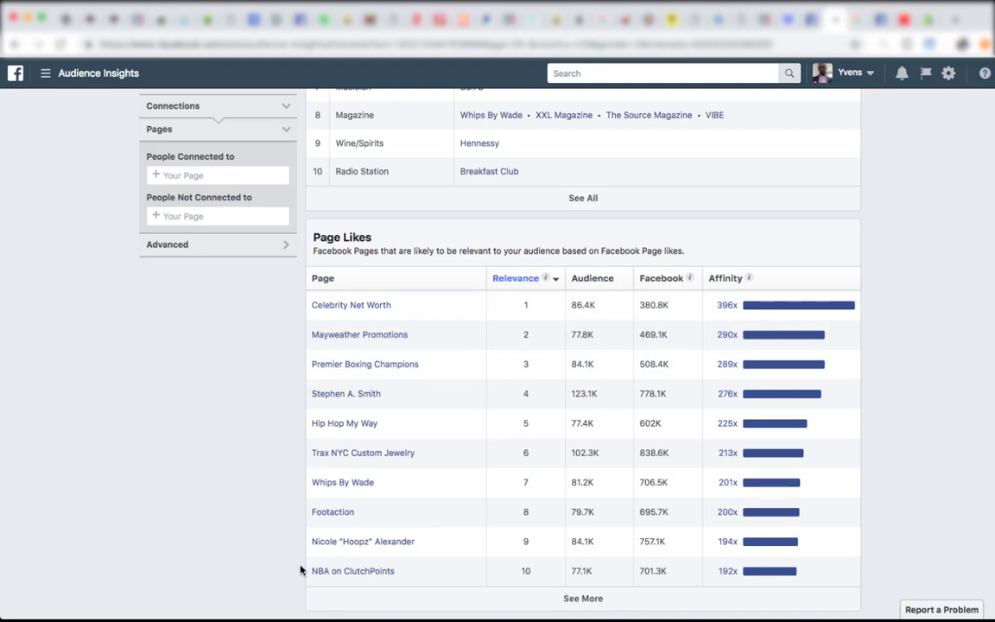
pyautogui.scroll(3, 202, 355)
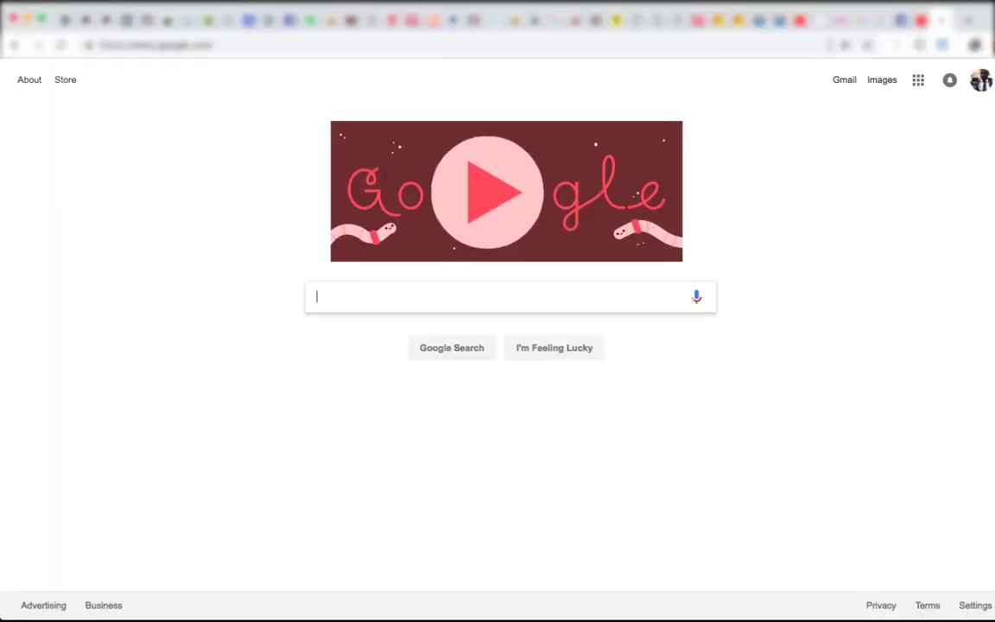
# Step: Search Google for 'top boxing magazines' using the suggested query
pyautogui.write('top ')
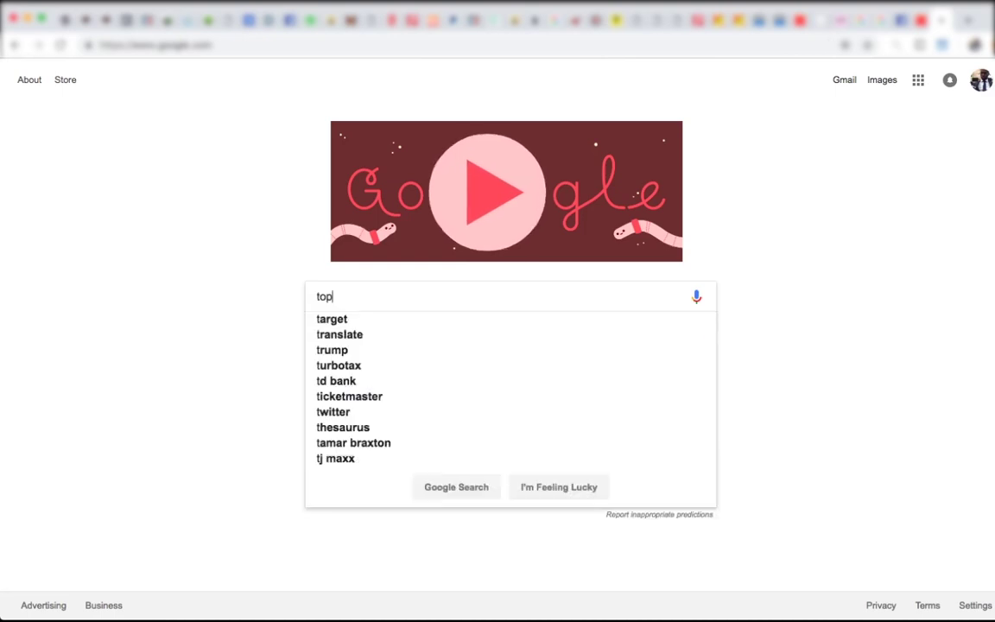
pyautogui.write('bo')
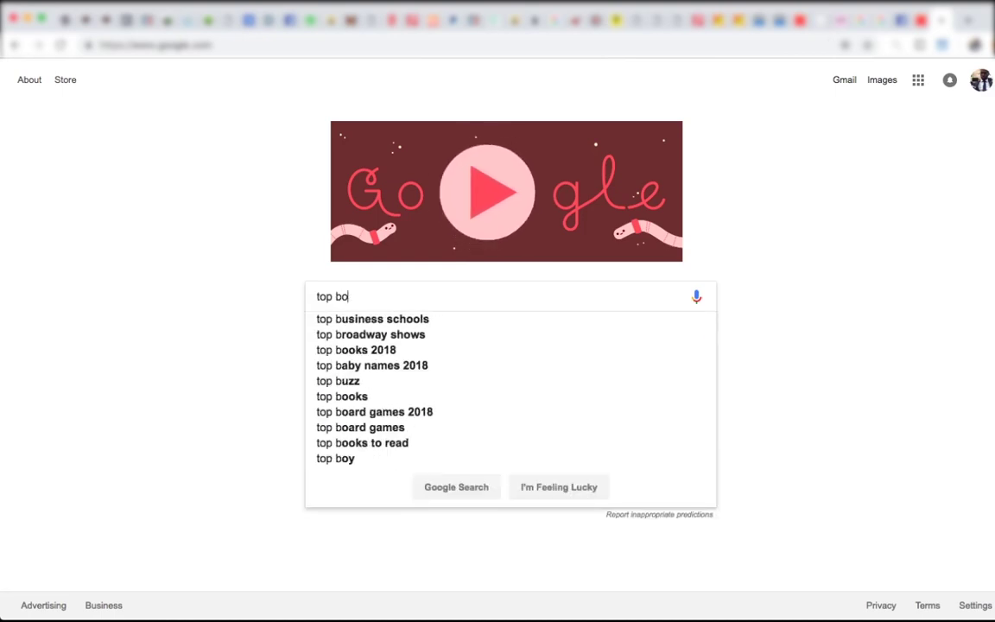
pyautogui.write('xing maga')
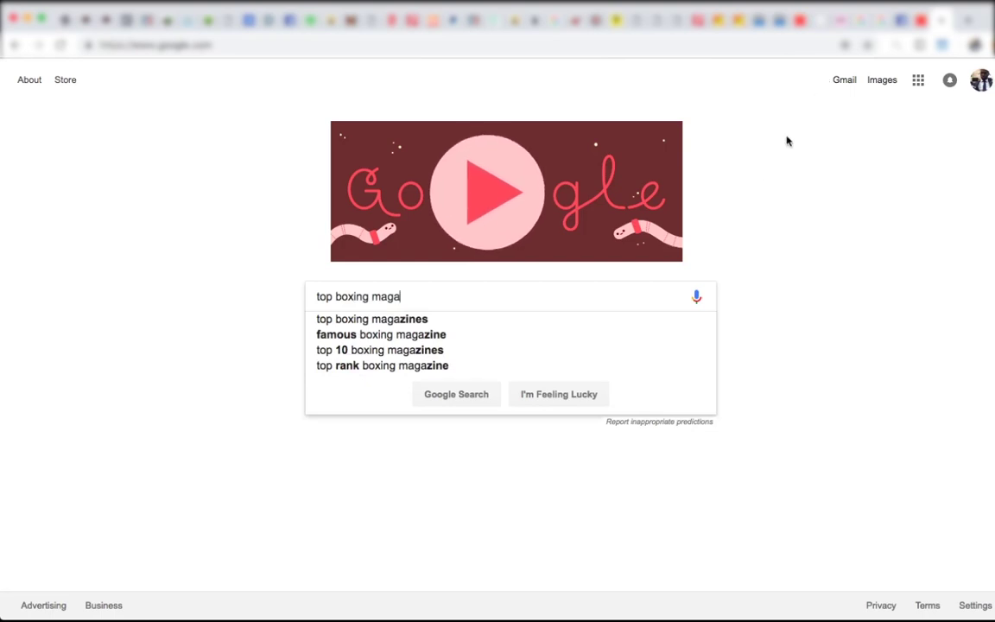
pyautogui.write('z')
pyautogui.click(621, 324)
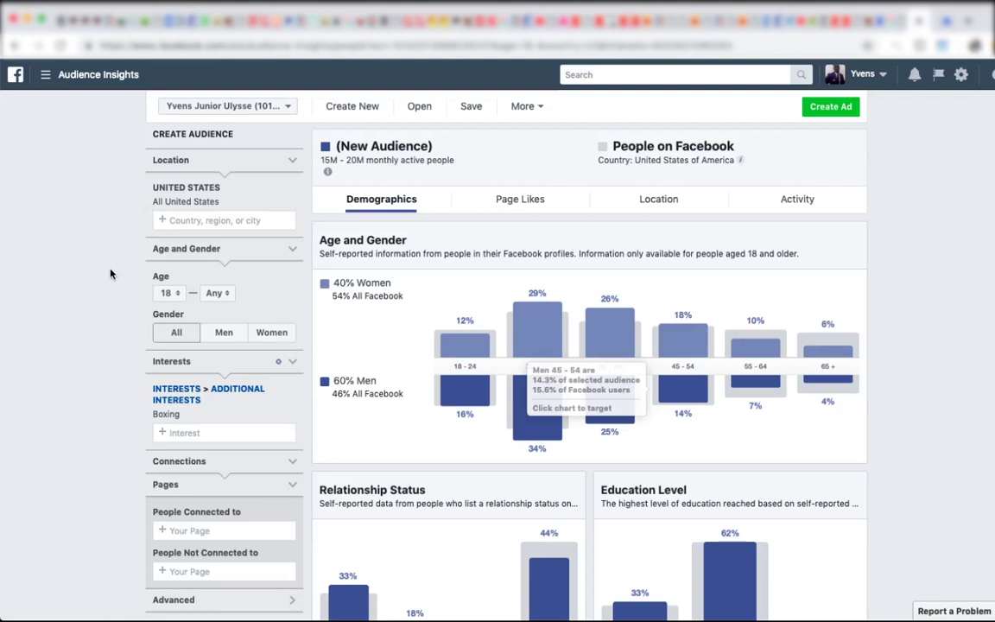
# Step: Set minimum age to 25, limit gender to Men, and remove the Boxing interest
pyautogui.click(167, 293)
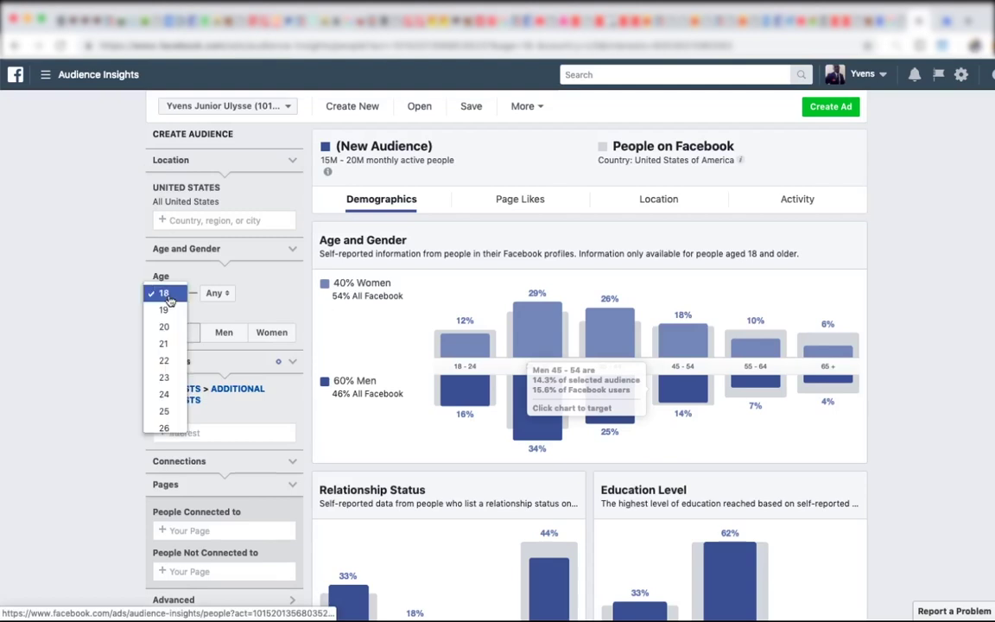
pyautogui.click(162, 413)
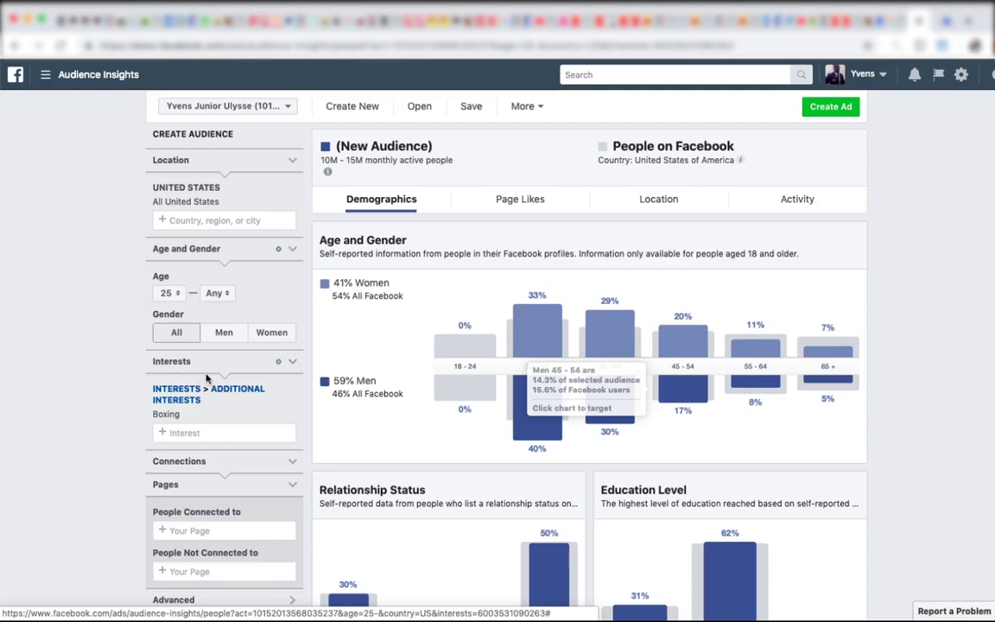
pyautogui.click(223, 334)
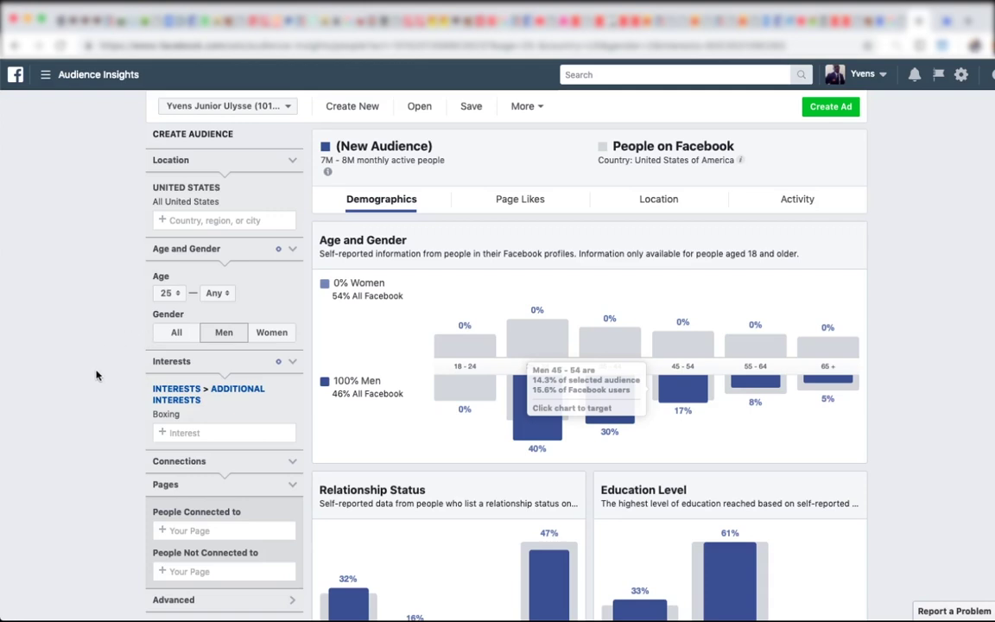
pyautogui.click(157, 423)
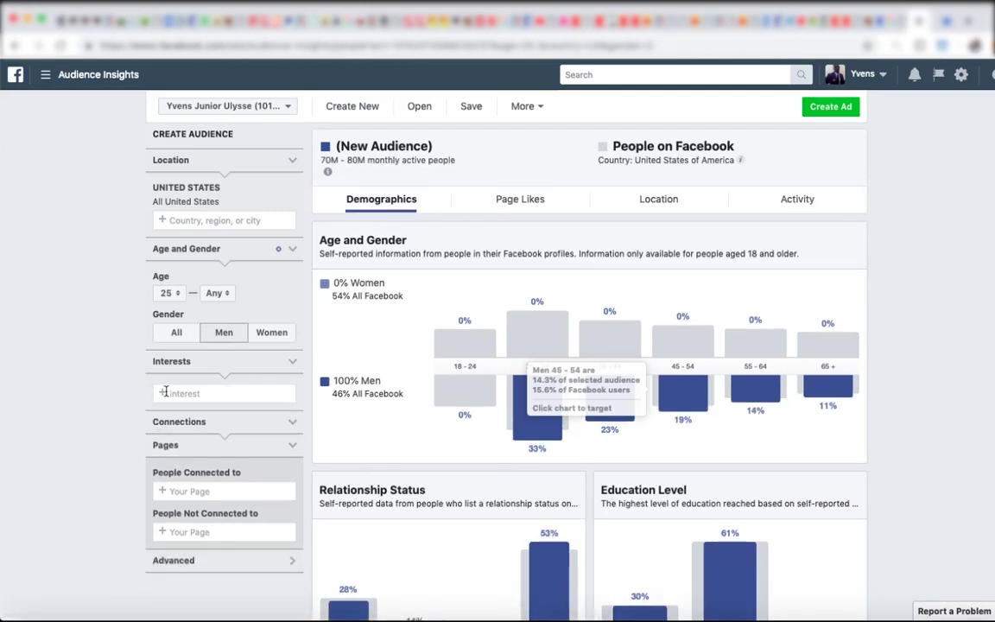
# Step: Add 'The Ring (magazine)' as the audience's interest from the suggestions
pyautogui.click(172, 391)
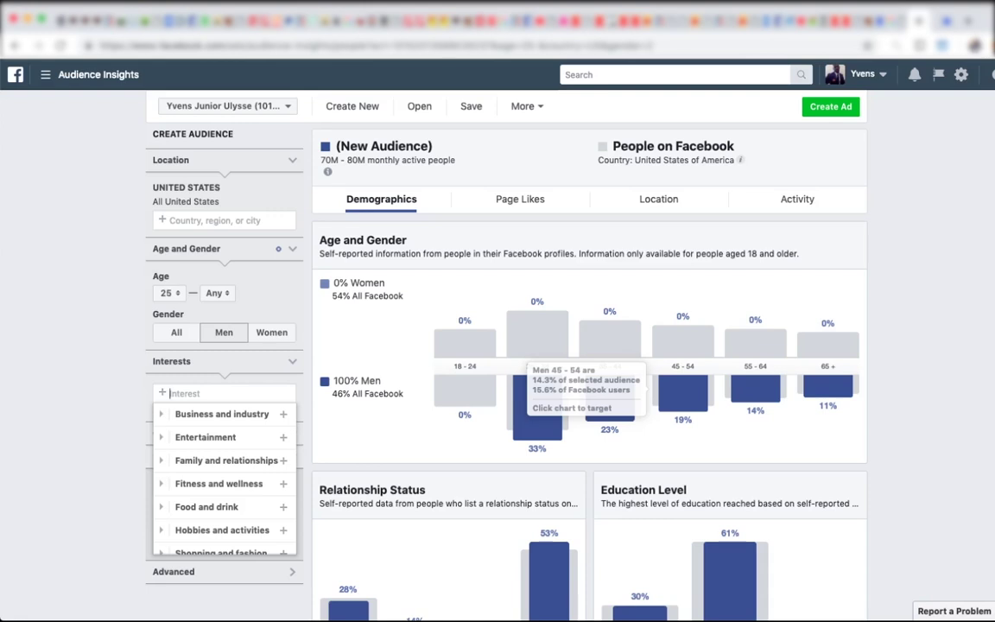
pyautogui.write('the ')
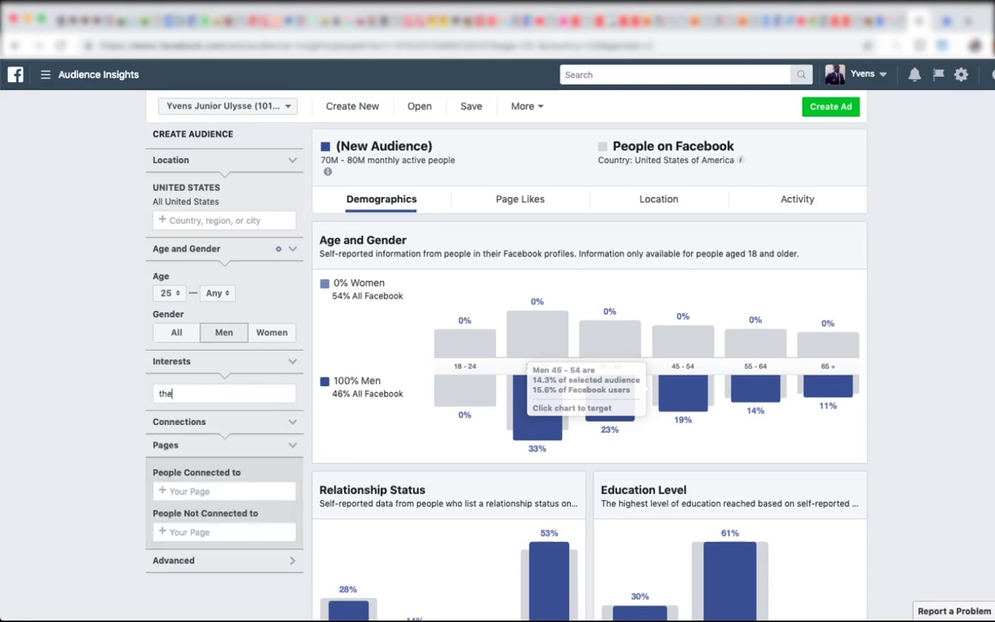
pyautogui.write('ring')
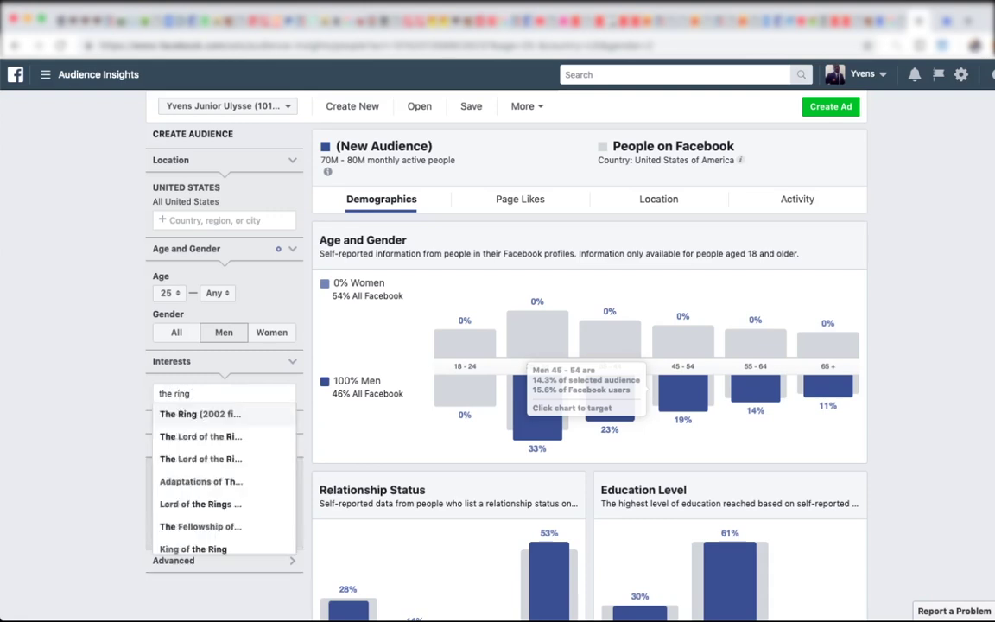
pyautogui.write(' magazin')
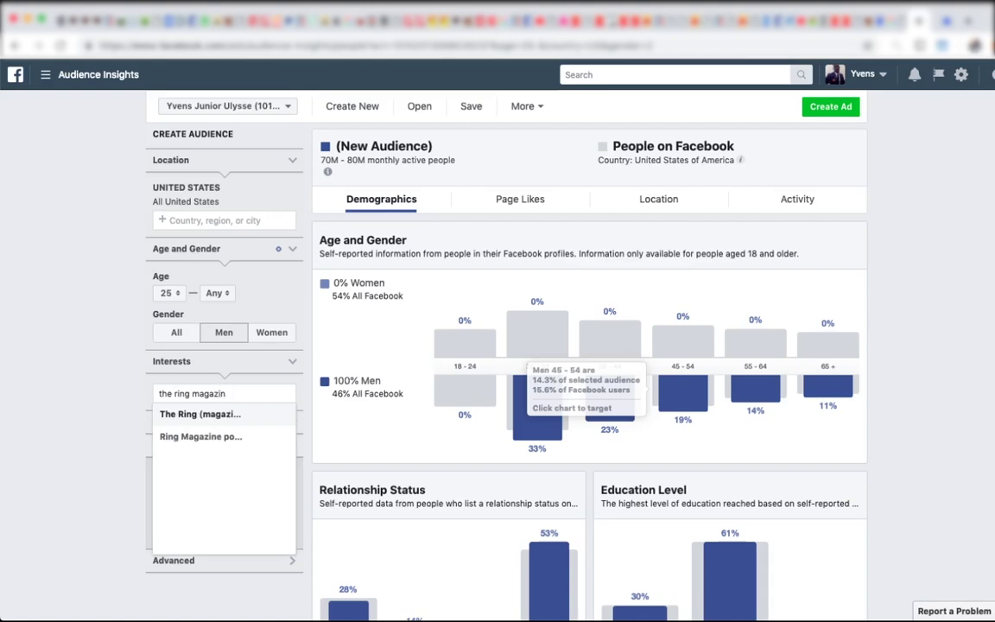
pyautogui.click(181, 414)
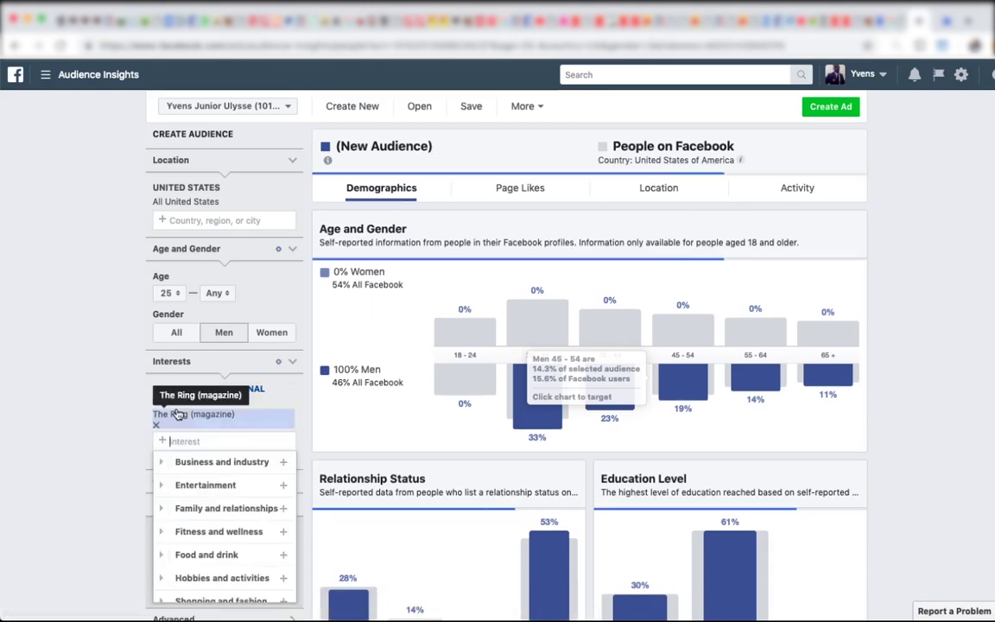
pyautogui.click(129, 430)
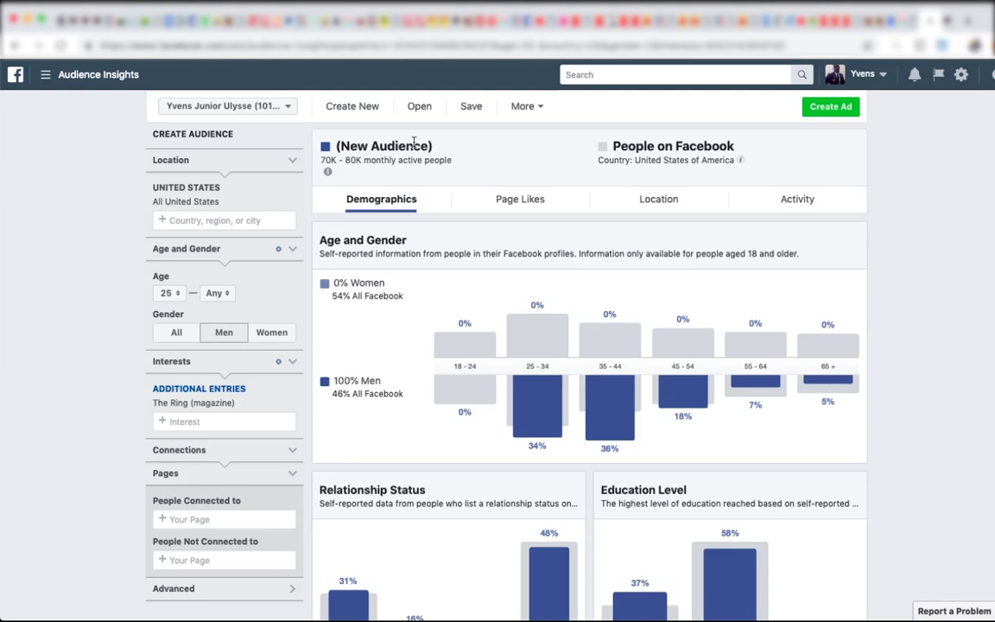
# Step: Open the audience's Page Likes breakdown and scroll down to the table
pyautogui.click(519, 200)
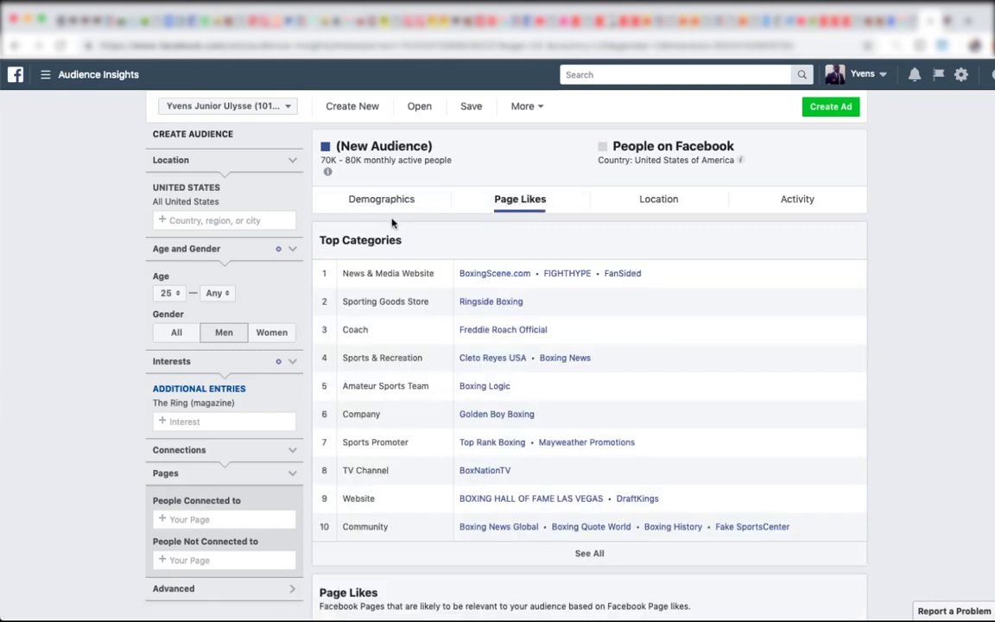
pyautogui.scroll(-1, 398, 229)
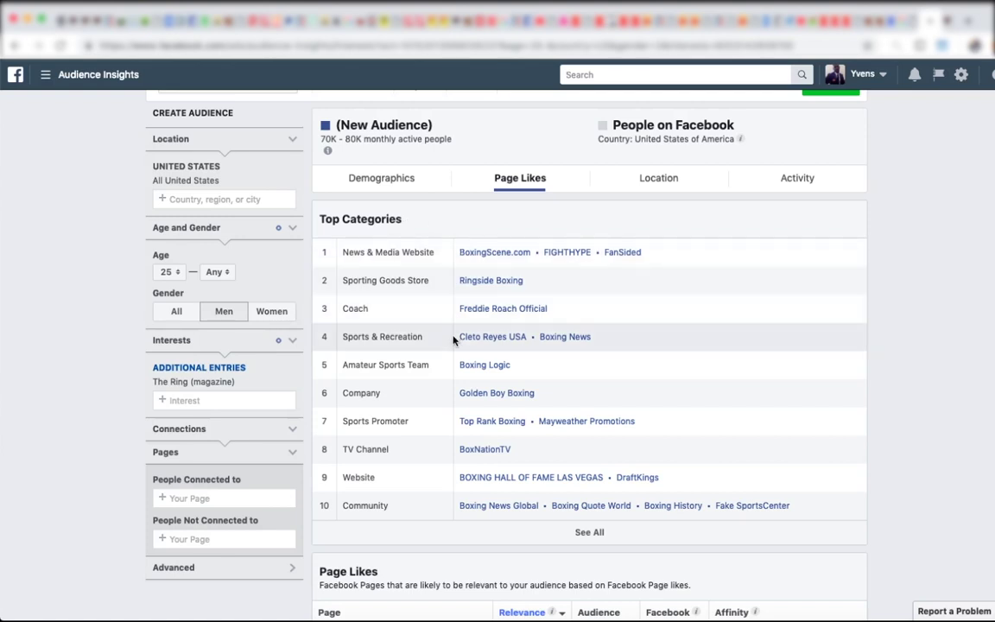
pyautogui.scroll(-5, 454, 399)
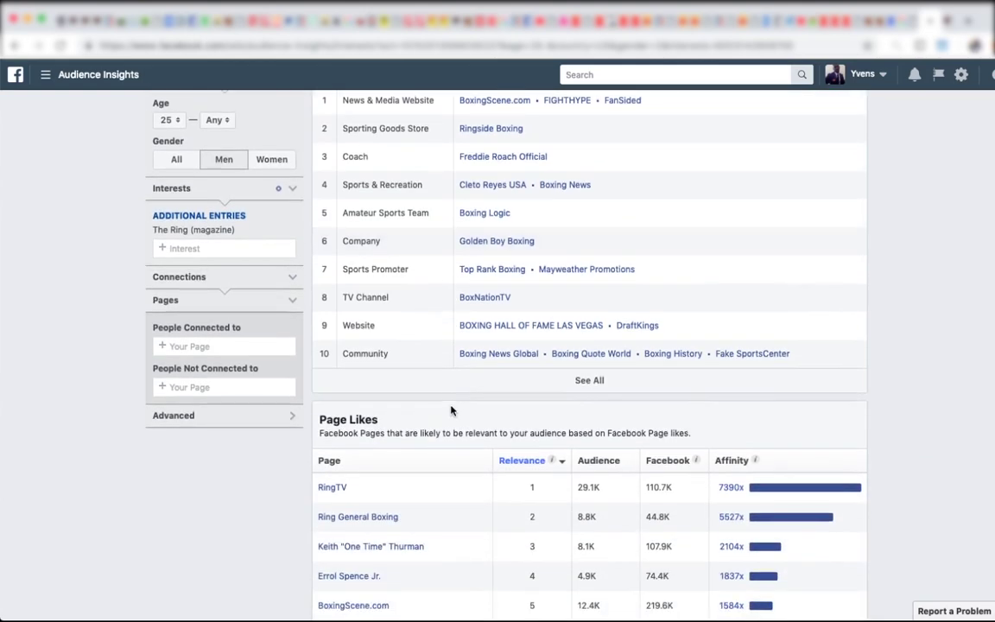
pyautogui.scroll(-3, 388, 418)
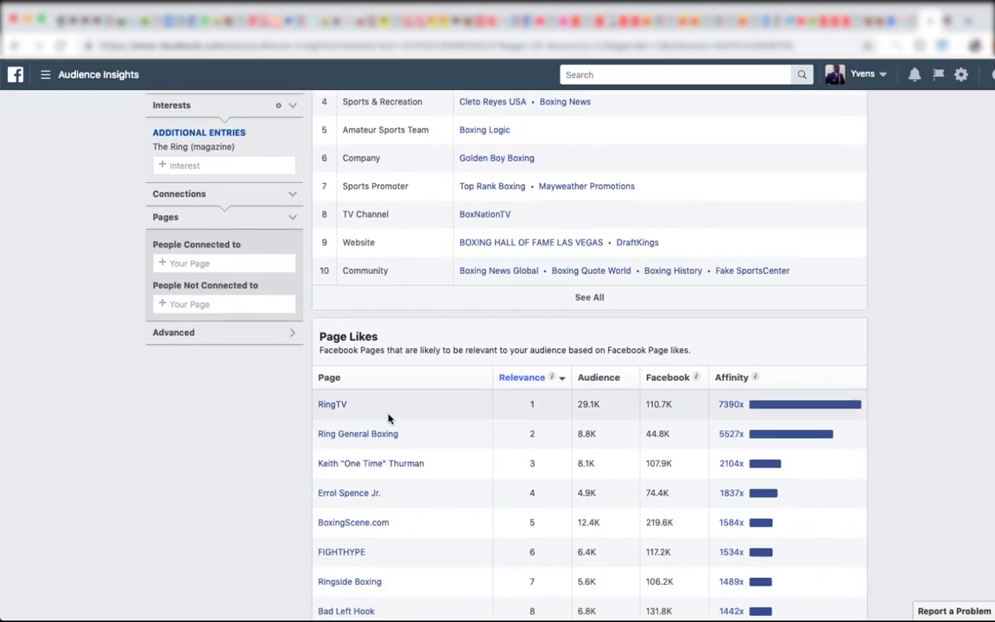
pyautogui.scroll(-4, 389, 419)
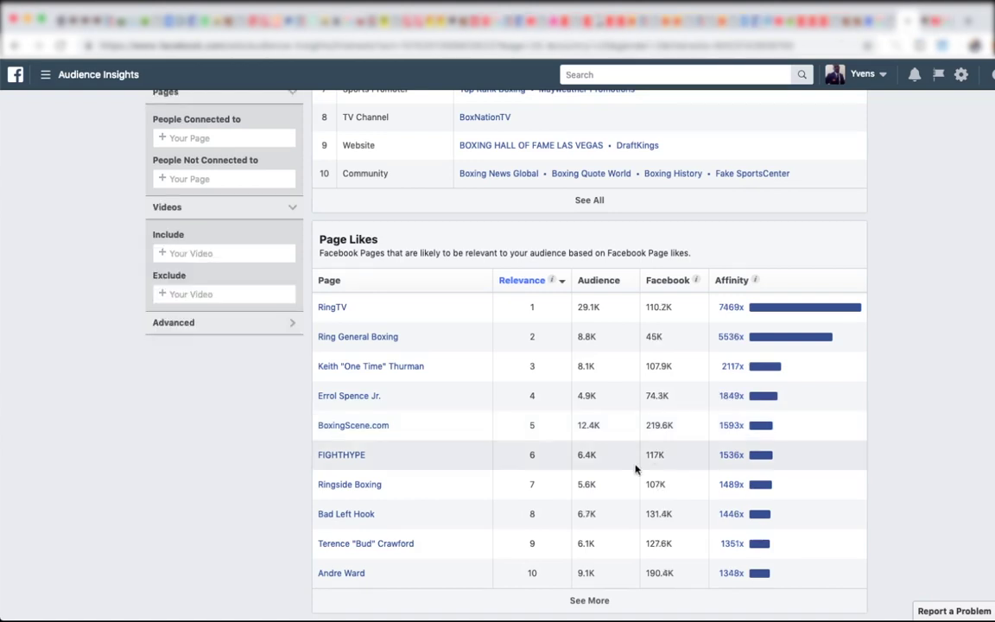
# Step: Load more rows with See More until the Page Likes table reaches page 100
pyautogui.click(589, 600)
pyautogui.scroll(-3, 589, 600)
pyautogui.click(590, 599)
pyautogui.scroll(-3, 589, 600)
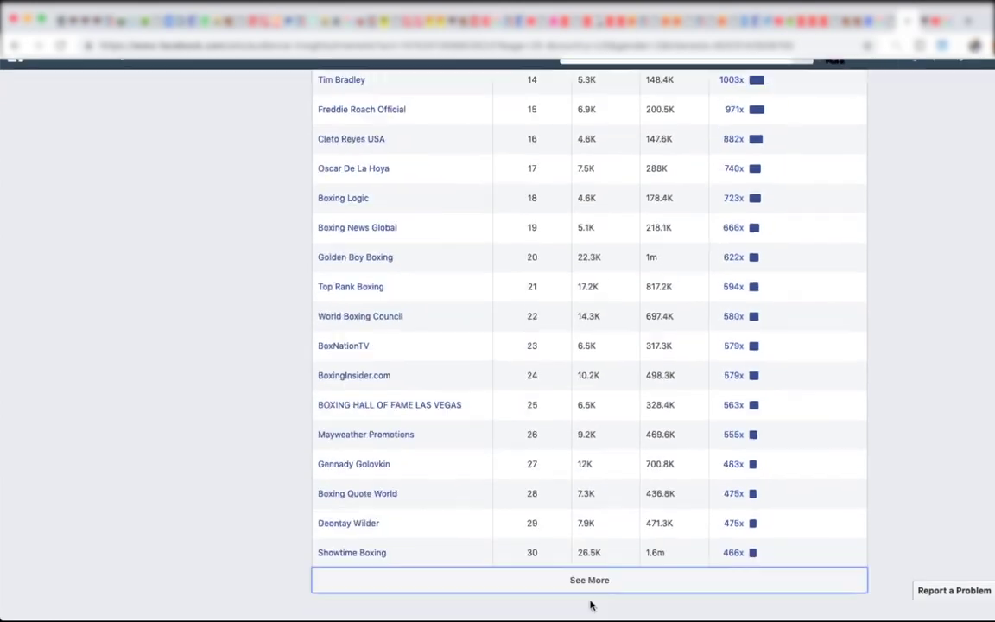
pyautogui.click(590, 599)
pyautogui.scroll(-3, 589, 599)
pyautogui.click(589, 599)
pyautogui.scroll(-3, 589, 573)
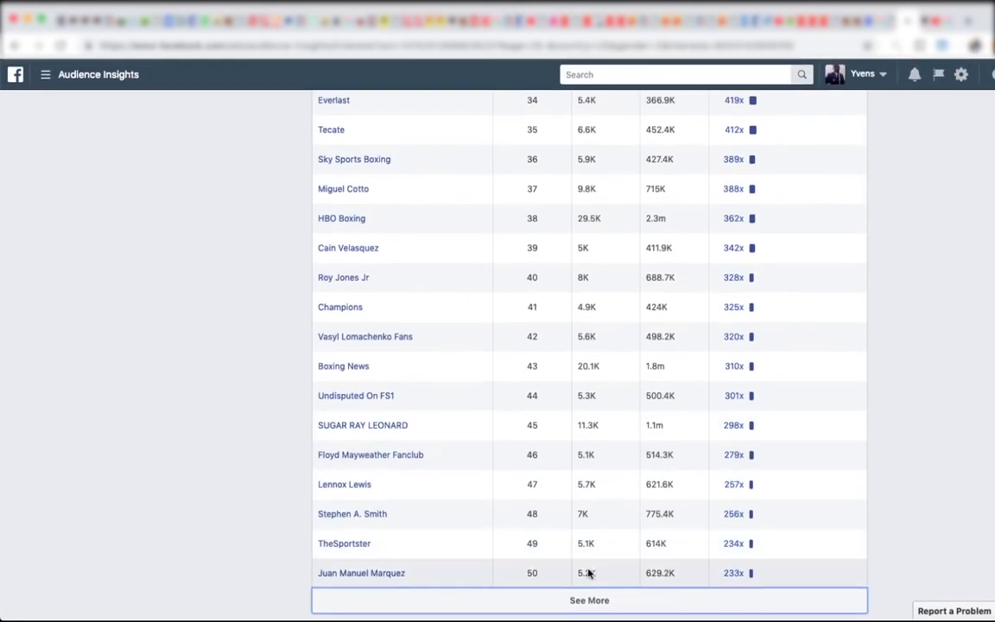
pyautogui.click(588, 600)
pyautogui.scroll(-3, 588, 601)
pyautogui.click(588, 600)
pyautogui.scroll(-3, 589, 599)
pyautogui.click(589, 600)
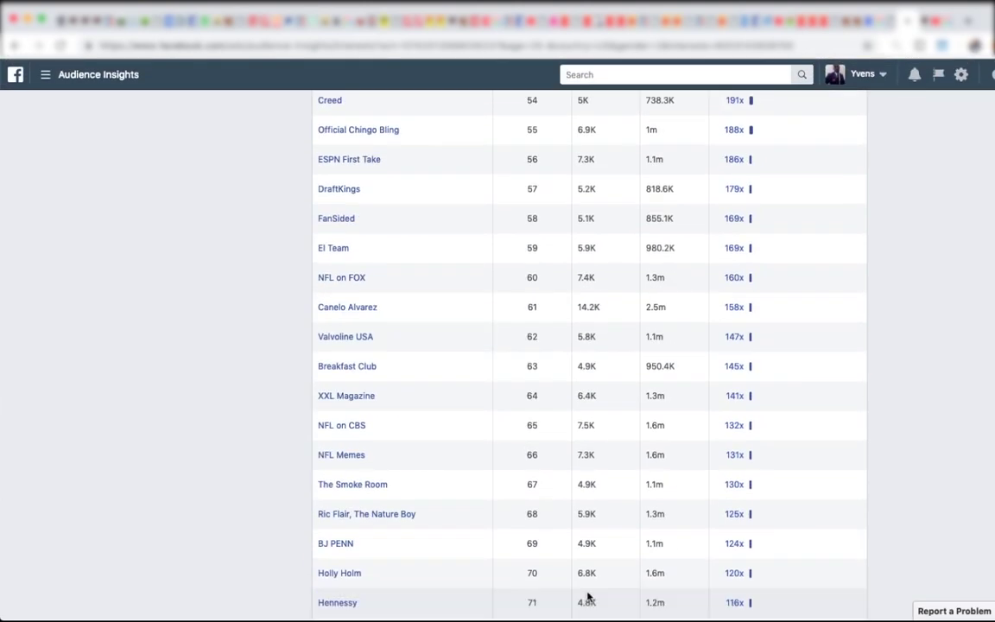
pyautogui.scroll(-3, 588, 598)
pyautogui.click(589, 601)
pyautogui.scroll(-3, 589, 600)
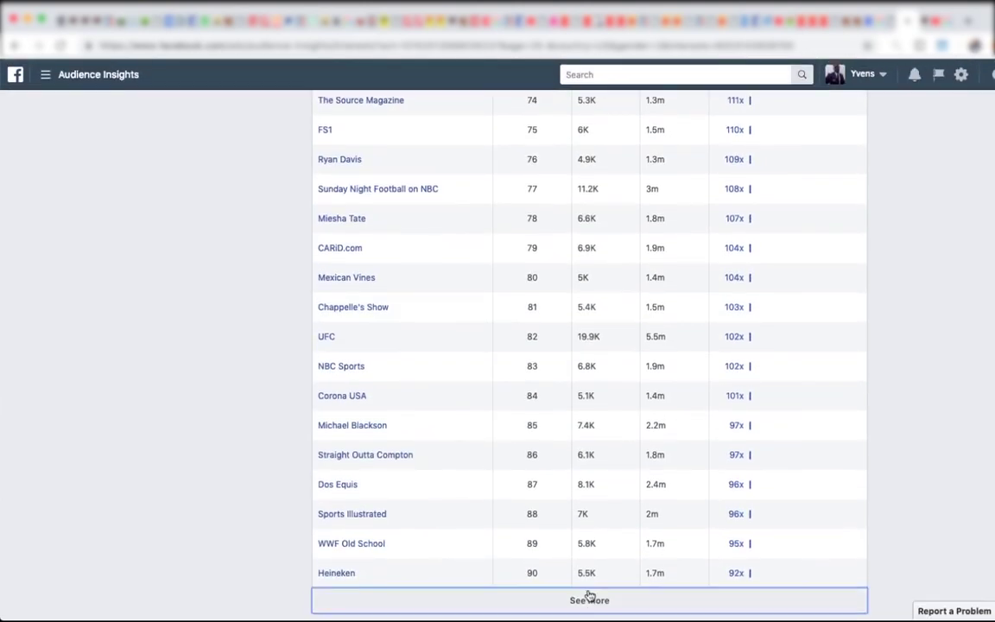
pyautogui.click(589, 599)
pyautogui.scroll(-3, 588, 595)
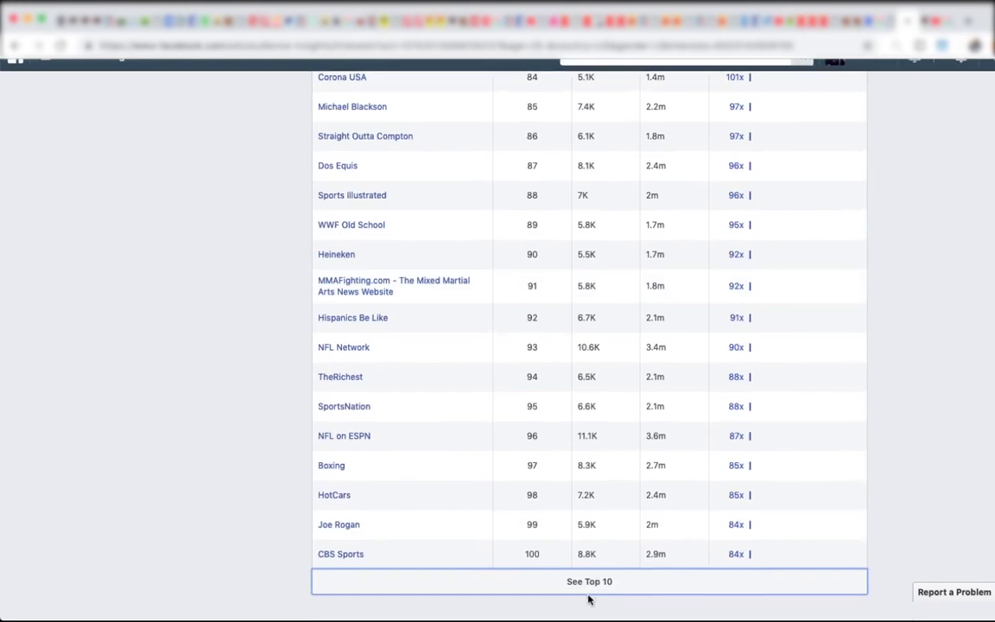
# Step: Scroll back to the top of the Page Likes table and focus the Page column
pyautogui.scroll(10, 588, 599)
pyautogui.scroll(20, 588, 600)
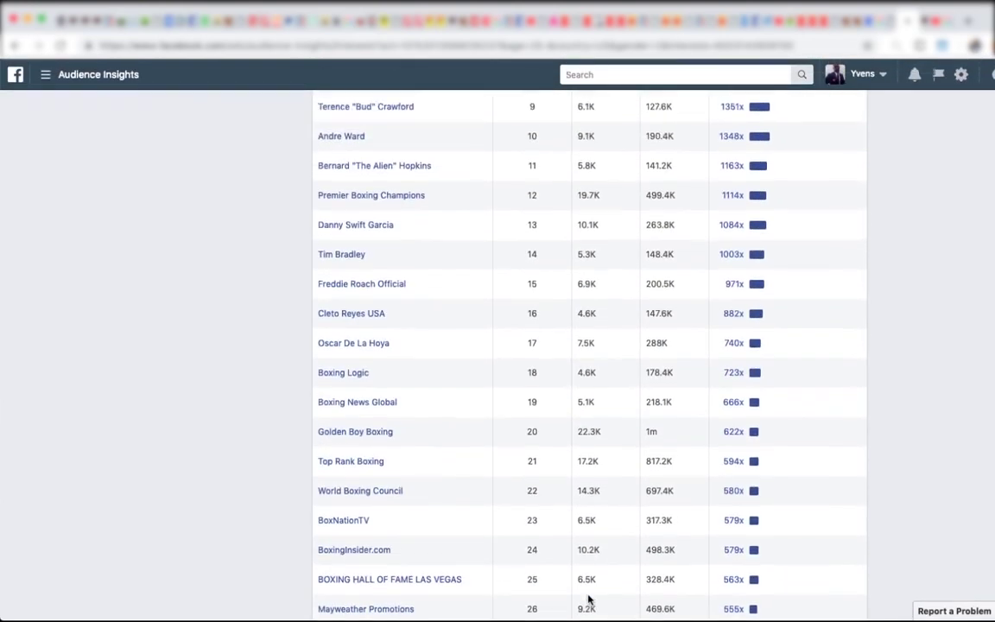
pyautogui.scroll(6, 588, 599)
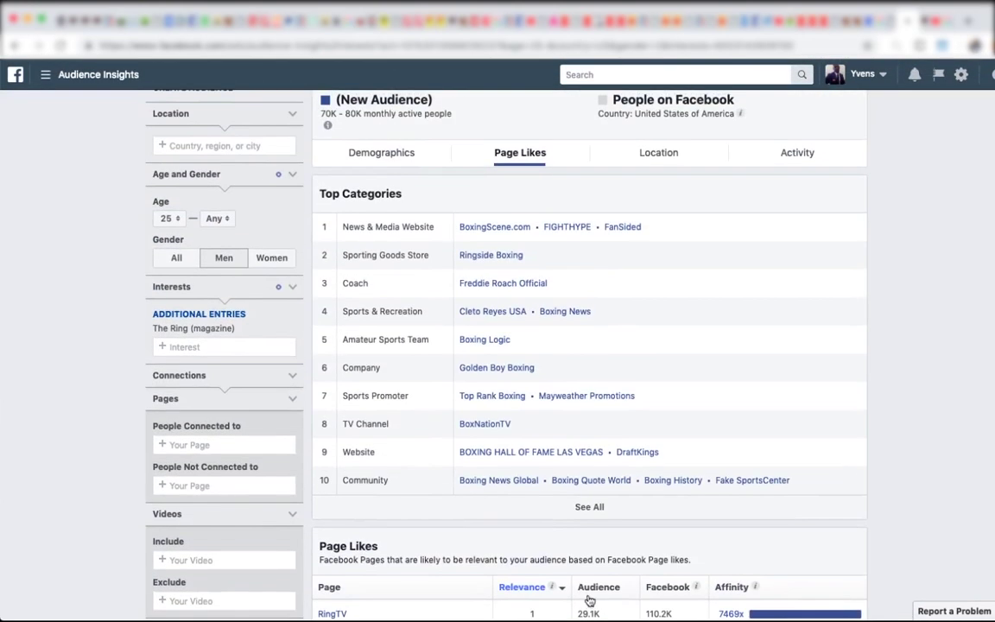
pyautogui.scroll(-6, 589, 599)
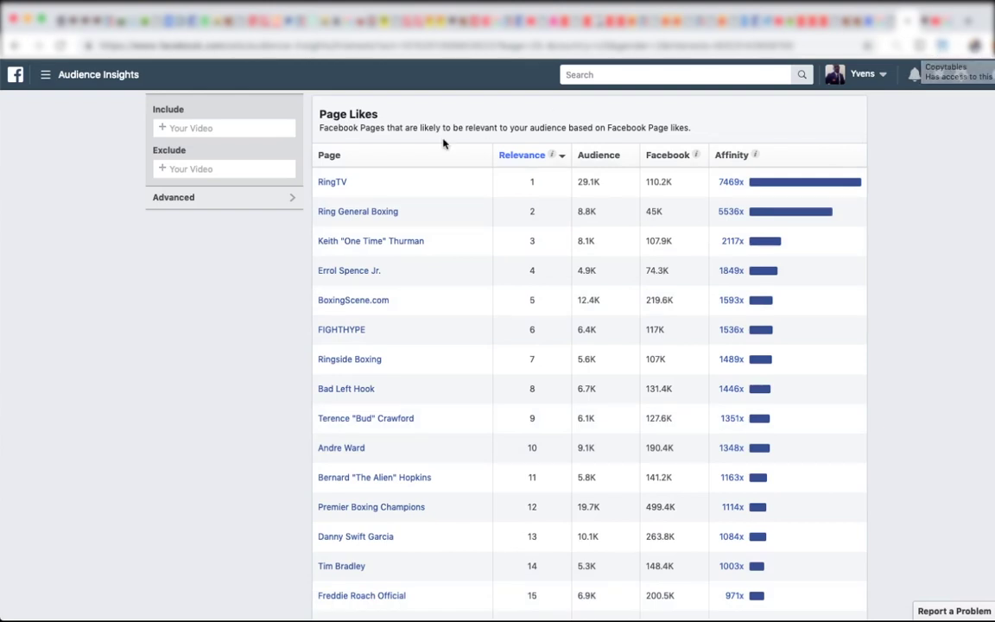
pyautogui.click(357, 156)
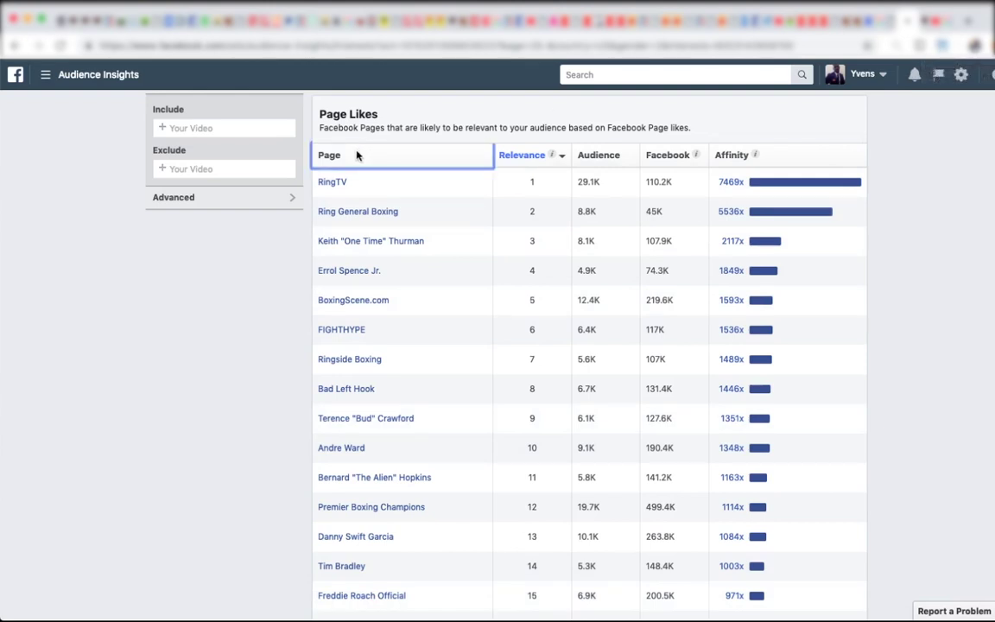
# Step: Select the whole Page column and copy all 101 page names
pyautogui.rightClick(357, 156)
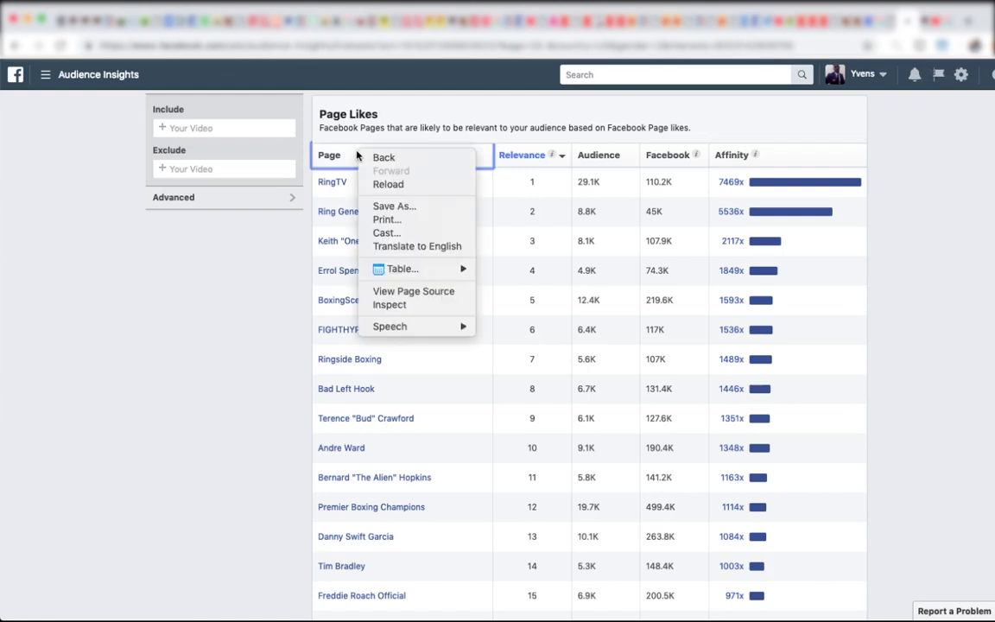
pyautogui.moveTo(385, 272)
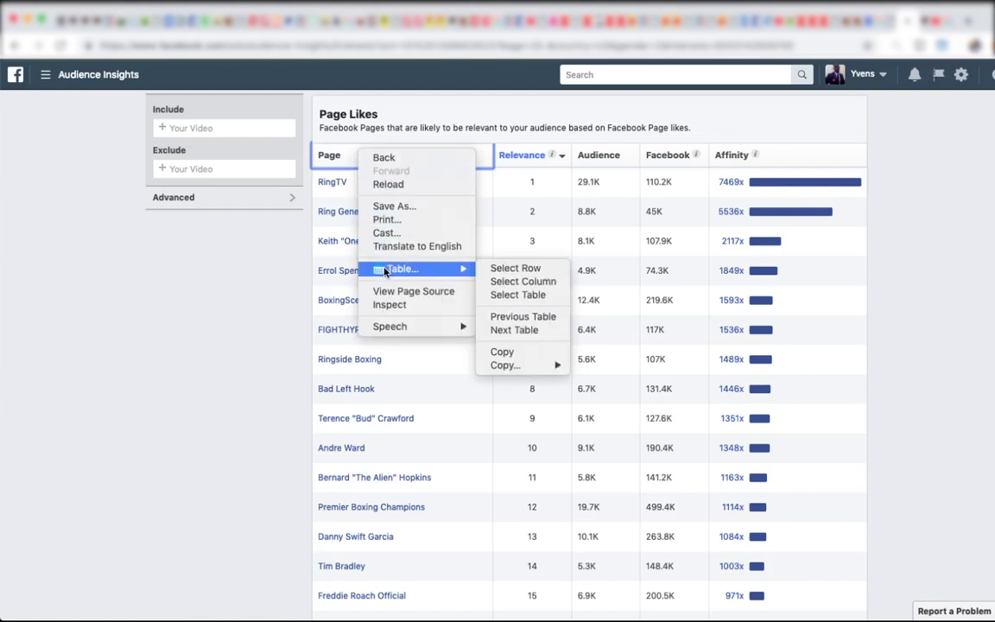
pyautogui.click(505, 282)
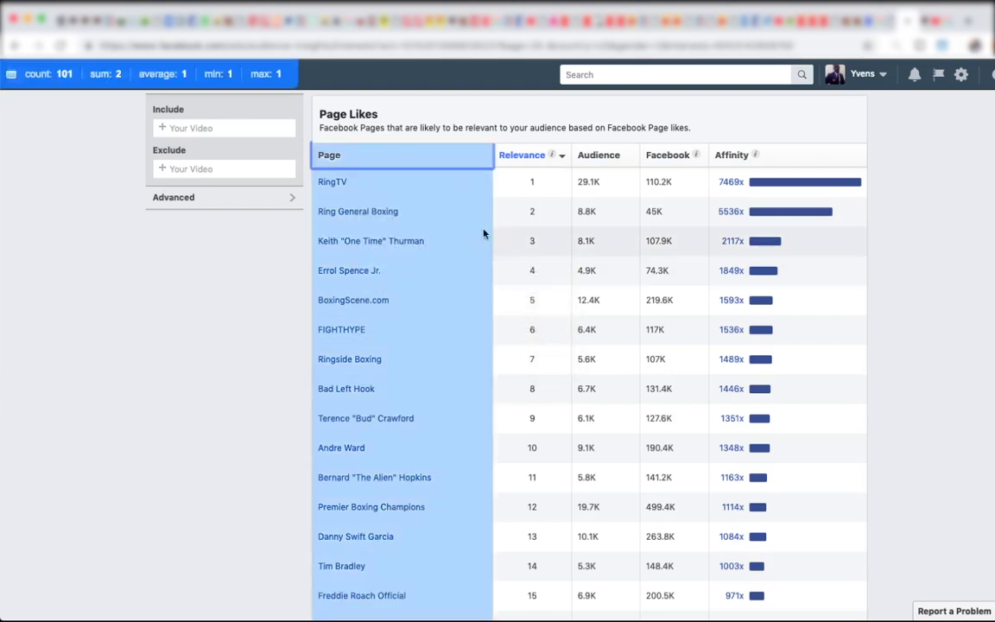
pyautogui.rightClick(373, 164)
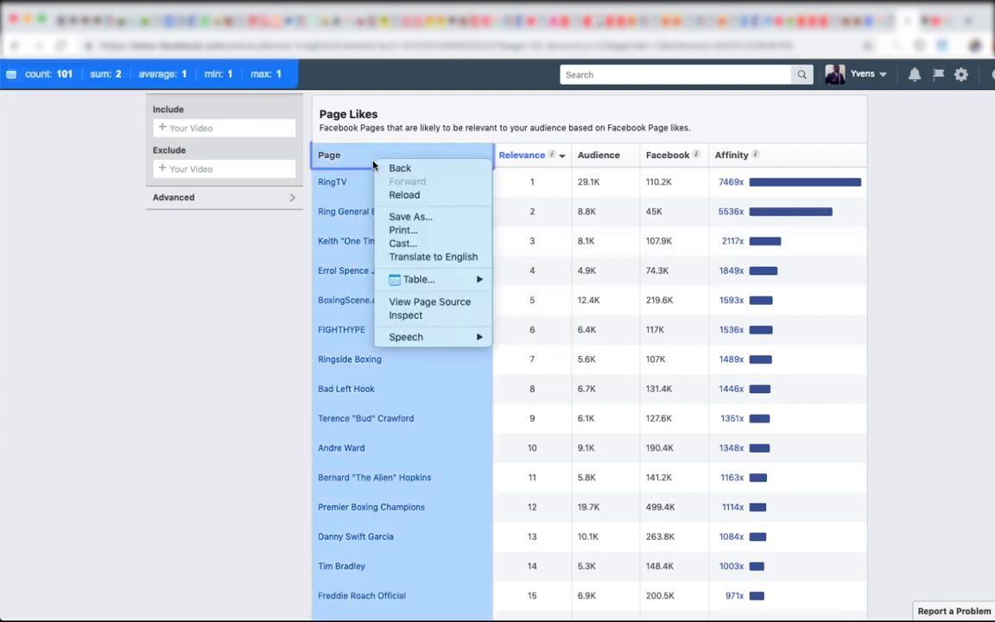
pyautogui.moveTo(416, 281)
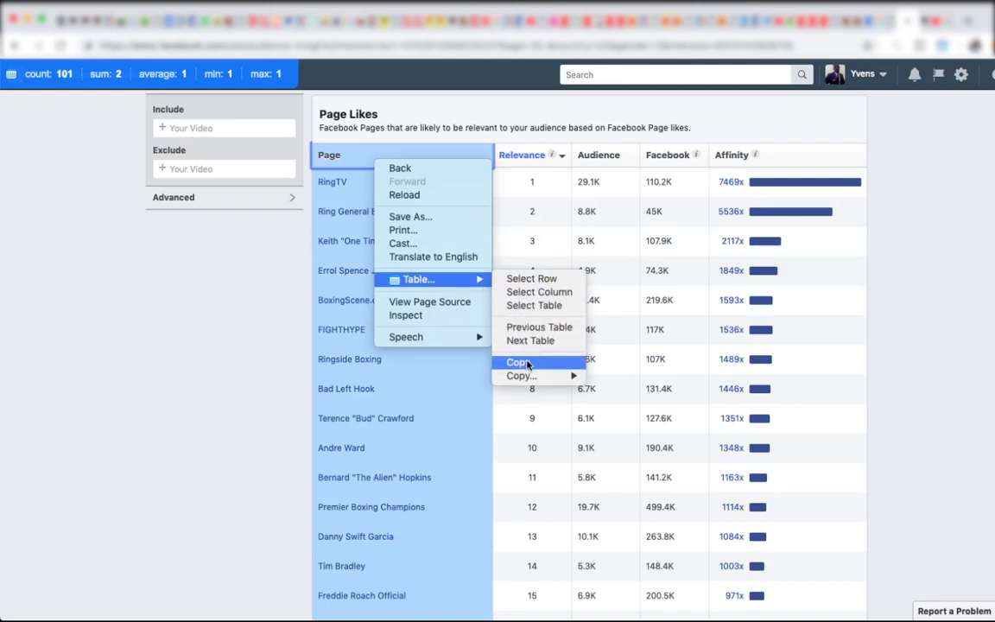
pyautogui.click(527, 363)
pyautogui.scroll(-3, 519, 386)
pyautogui.hotkey('ctrl', 'Right')
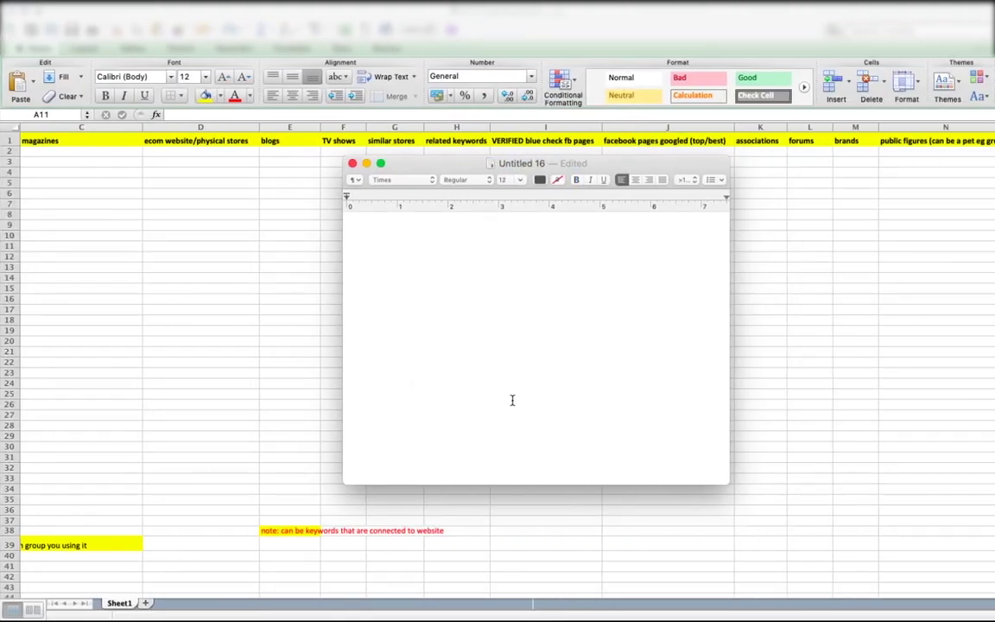
# Step: Paste the page names into the blank TextEdit document and select the Ring General Boxing line
pyautogui.rightClick(461, 359)
pyautogui.click(529, 433)
pyautogui.scroll(15, 527, 428)
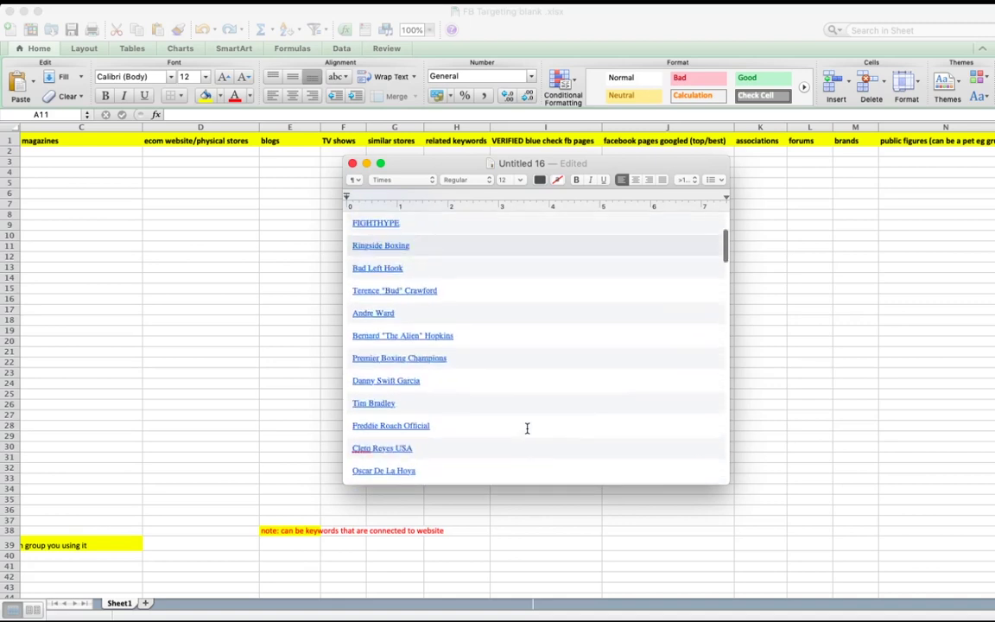
pyautogui.scroll(5, 527, 429)
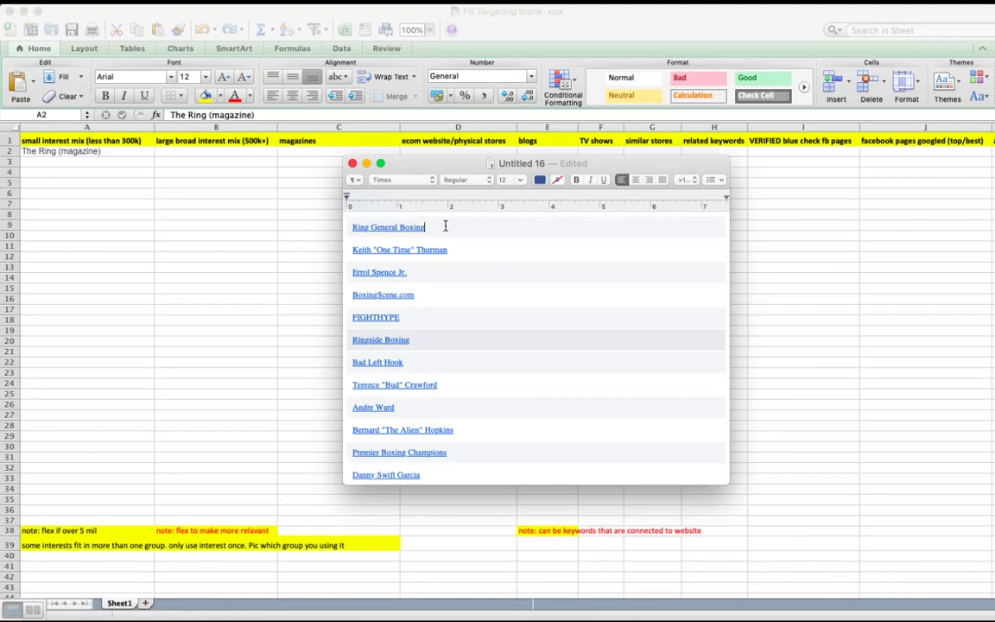
pyautogui.moveTo(445, 227); pyautogui.dragTo(352, 225)
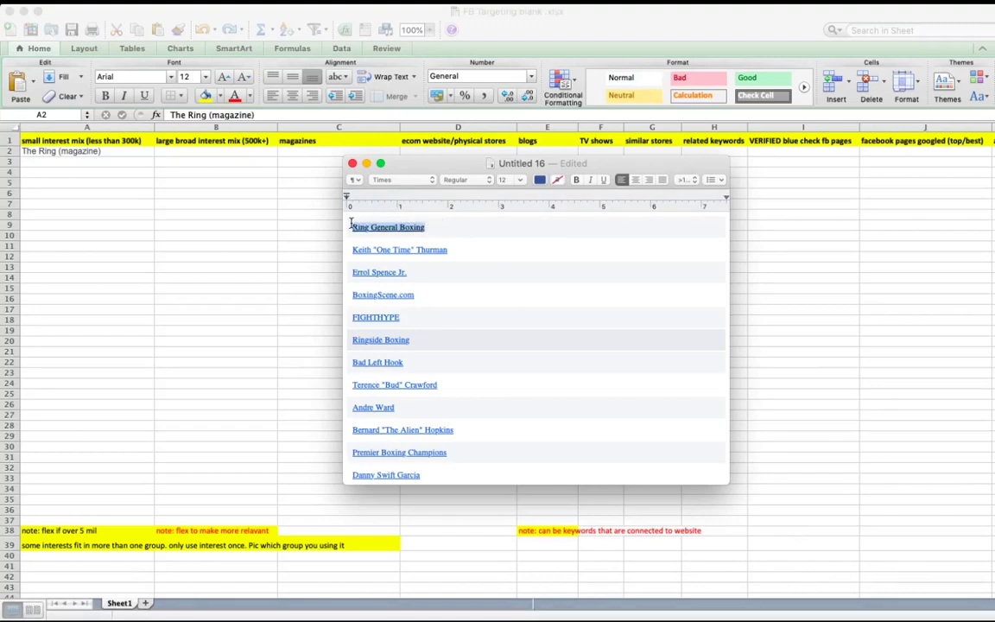
# Step: Remove The Ring (magazine) interest and paste Ring General Boxing into the interest field
pyautogui.hotkey('ctrl', 'Left')
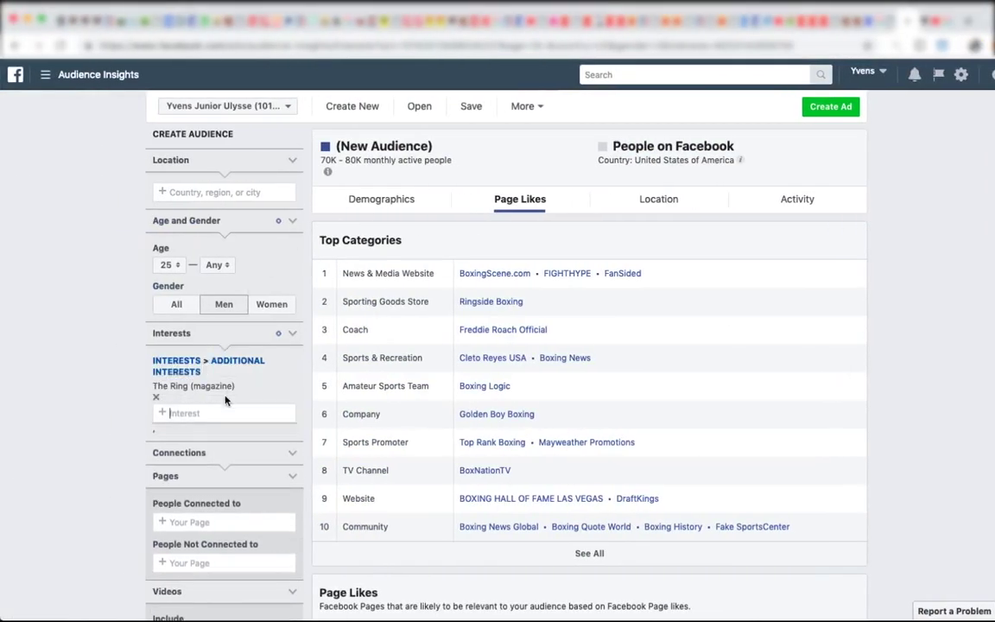
pyautogui.click(174, 404)
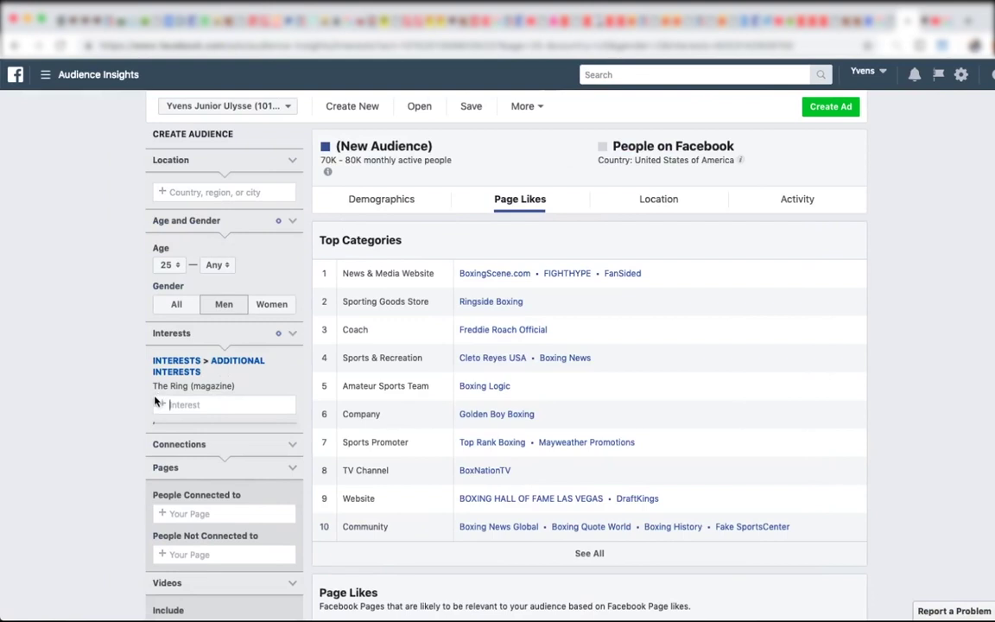
pyautogui.click(156, 393)
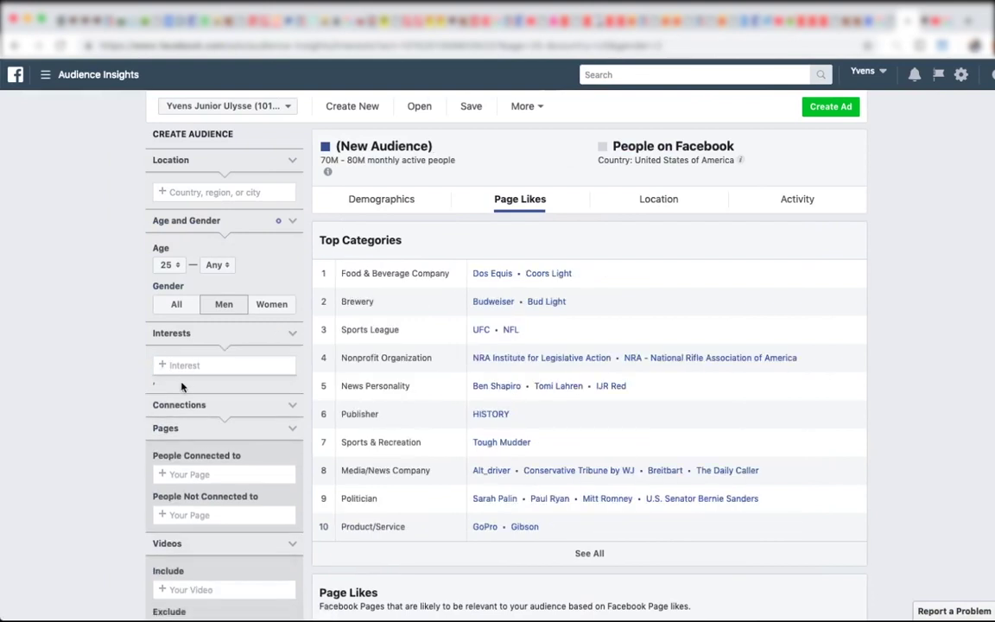
pyautogui.hotkey('ctrl', 'v')
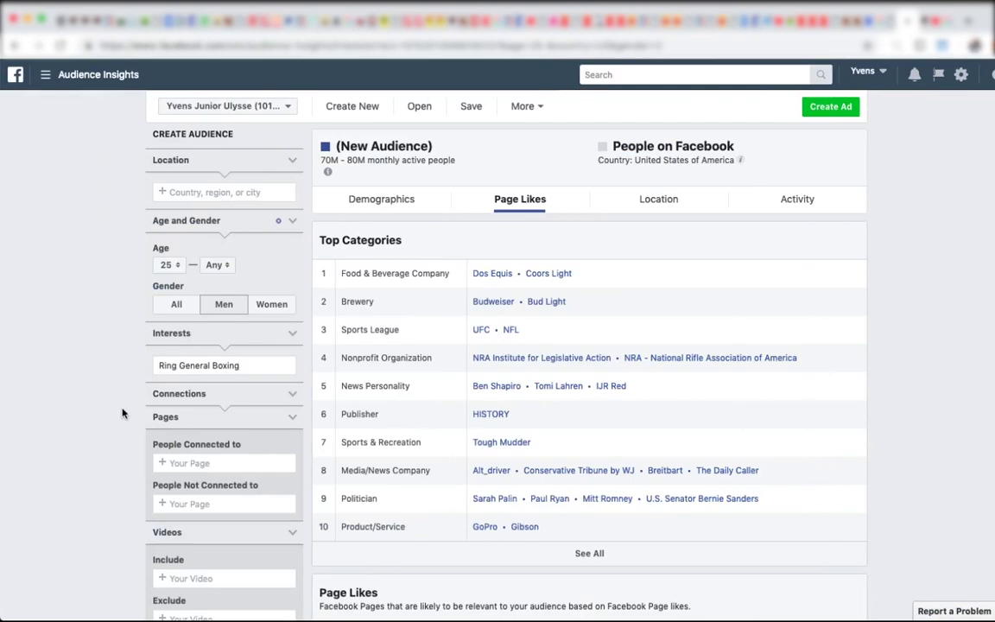
# Step: Try Keith "One Time" Thurman in the interest search, then clear it
pyautogui.hotkey('ctrl', 'Right')
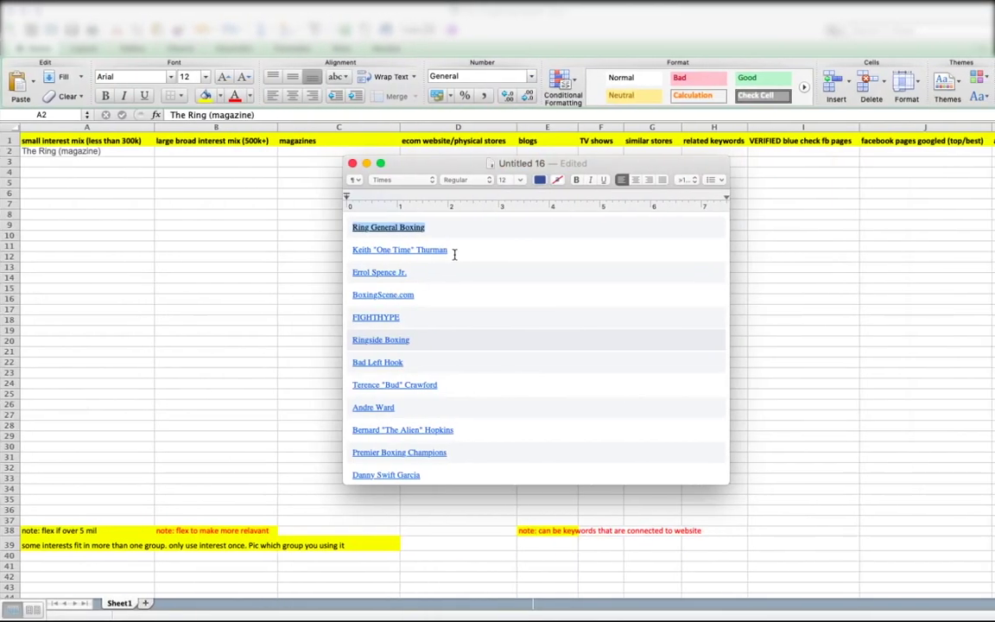
pyautogui.moveTo(454, 254); pyautogui.dragTo(339, 249)
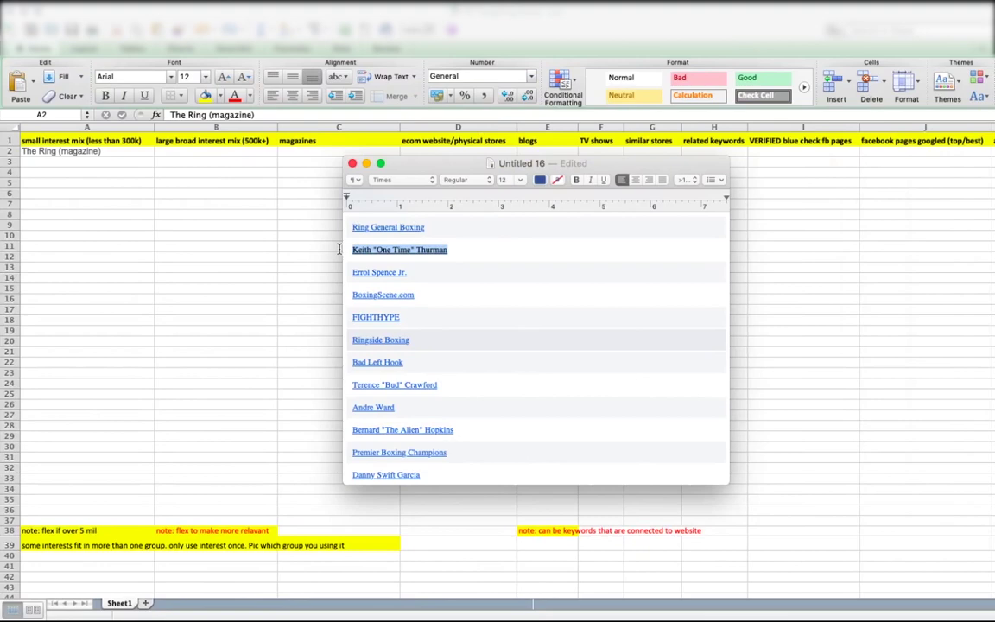
pyautogui.hotkey('ctrl', 'Left')
pyautogui.click(211, 363)
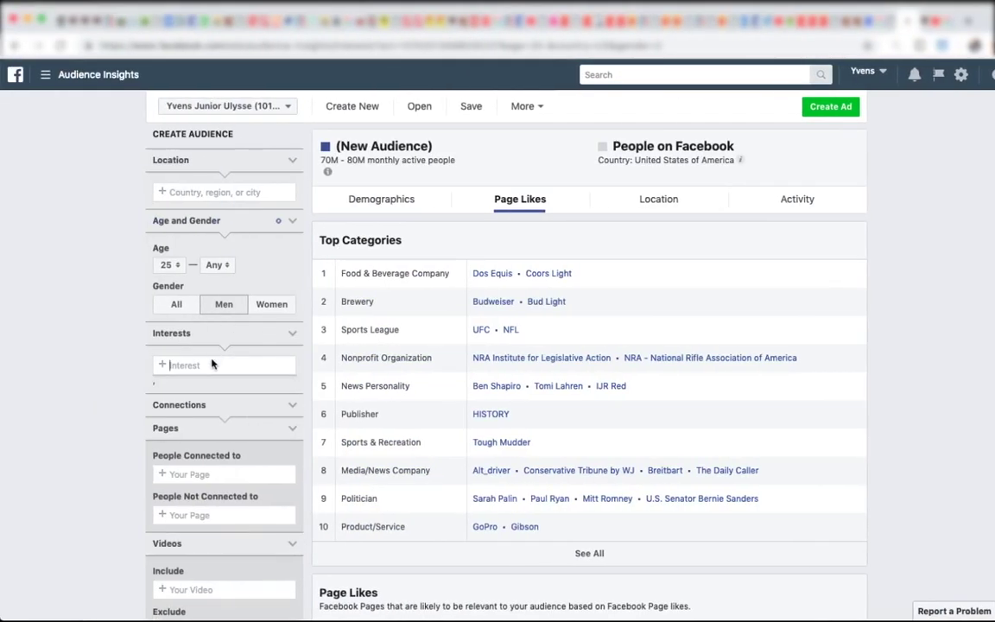
pyautogui.press('super+v')
pyautogui.press('super+a')
pyautogui.press('BackSpace')
# Step: Try Errol Spence Jr. in the interest search, then clear it
pyautogui.hotkey('ctrl', 'Right')
pyautogui.tripleClick(373, 242)
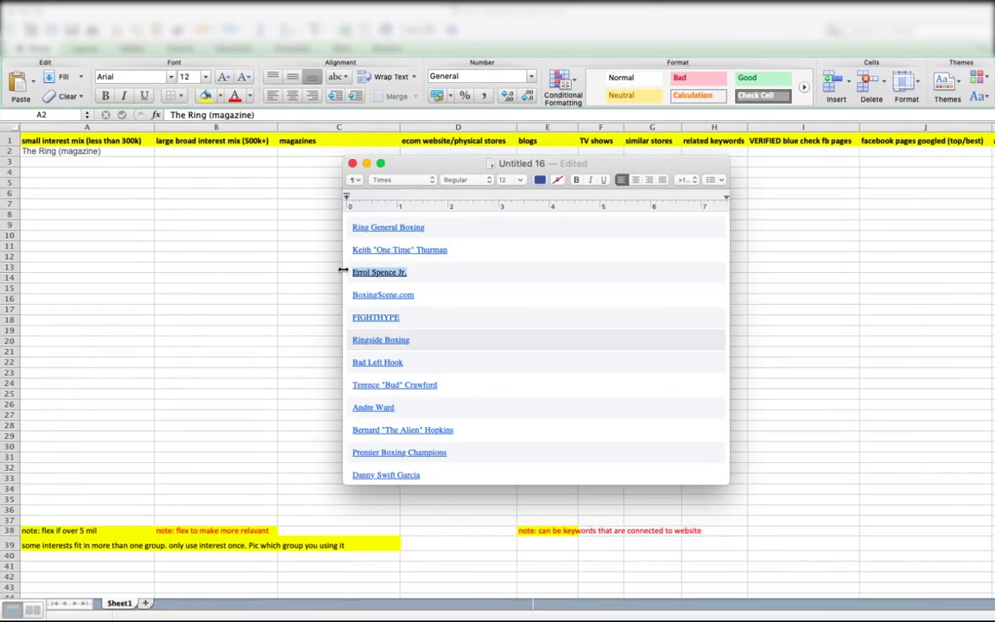
pyautogui.hotkey('ctrl', 'Left')
pyautogui.press('super+v')
pyautogui.press('super+a')
pyautogui.press('BackSpace')
# Step: Try BoxingScene.com in the interest search, then clear it
pyautogui.hotkey('ctrl', 'Right')
pyautogui.tripleClick(363, 263)
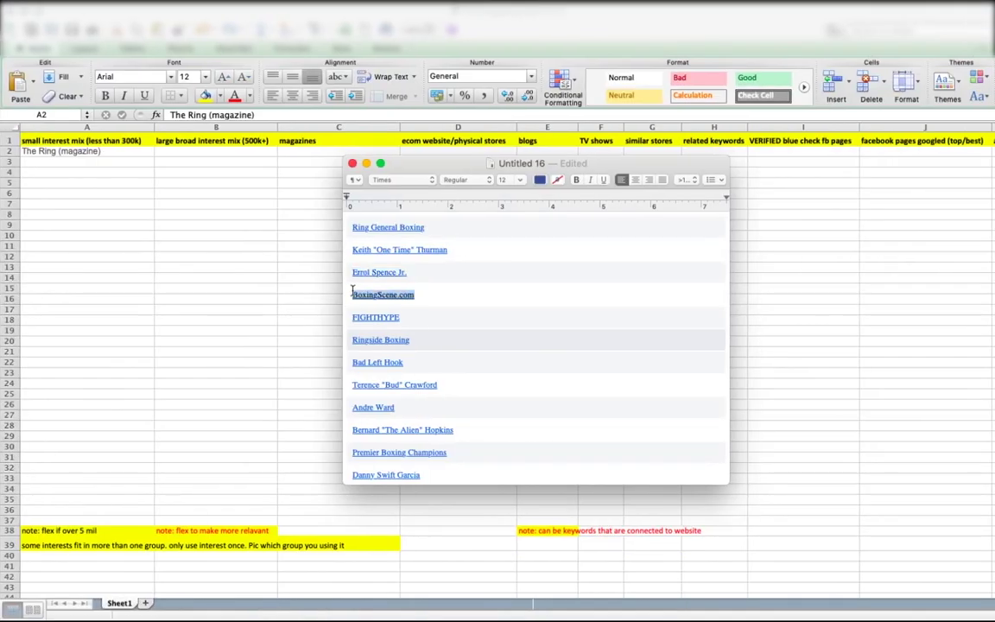
pyautogui.hotkey('ctrl', 'Left')
pyautogui.press('super+v')
pyautogui.press('super+a')
pyautogui.press('BackSpace')
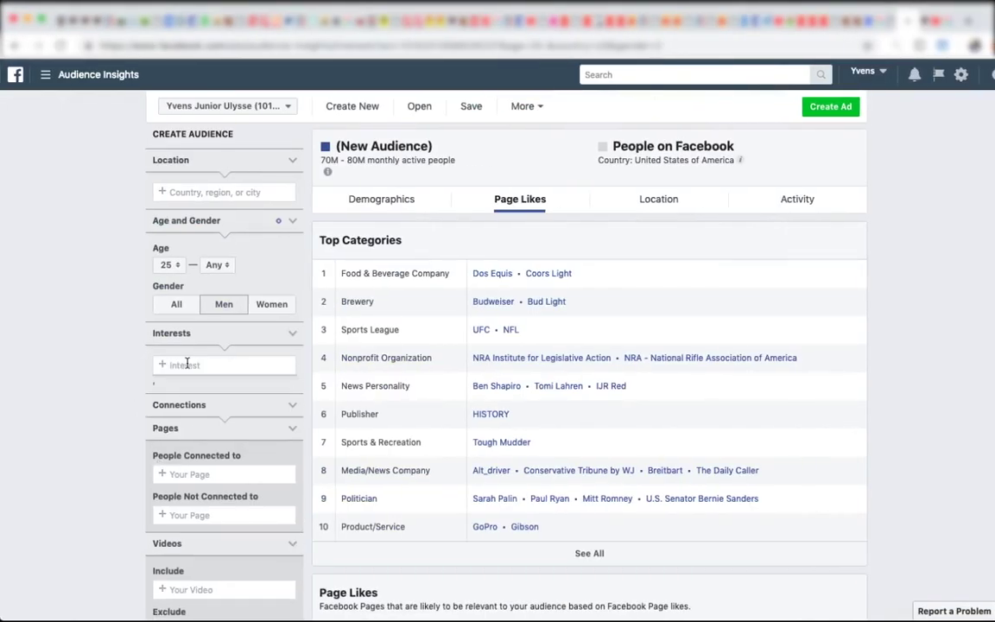
# Step: Try FIGHTHYPE in the interest search, then clear it
pyautogui.hotkey('ctrl', 'Right')
pyautogui.tripleClick(363, 286)
pyautogui.hotkey('ctrl', 'Left')
pyautogui.press('super+v')
pyautogui.press('super+a')
pyautogui.press('BackSpace')
# Step: Copy Ringside Boxing from the name list into the interest search
pyautogui.hotkey('ctrl', 'Right')
pyautogui.tripleClick(371, 338)
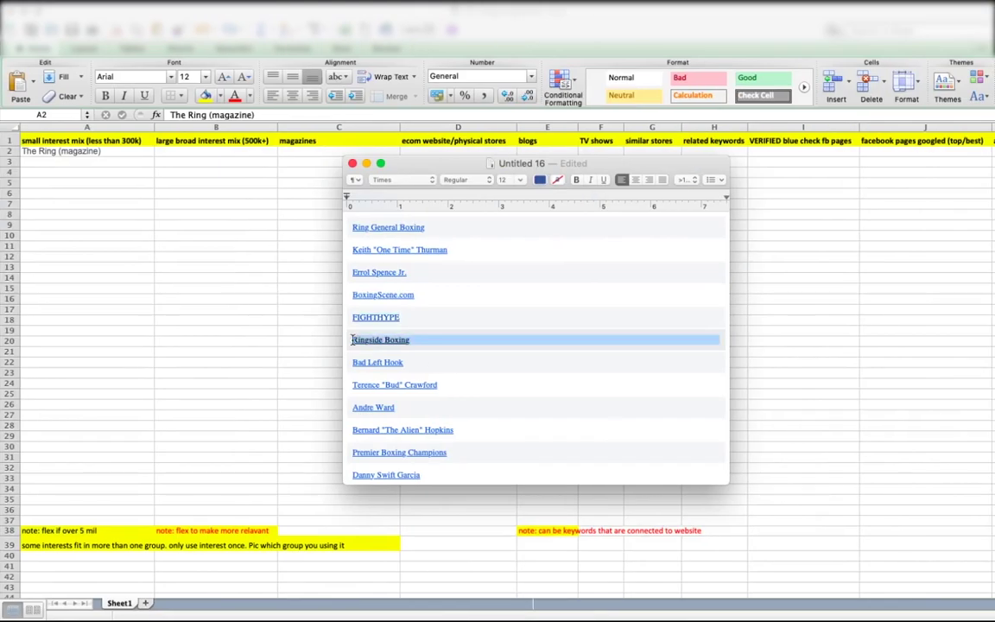
pyautogui.hotkey('ctrl', 'Left')
pyautogui.press('super+v')
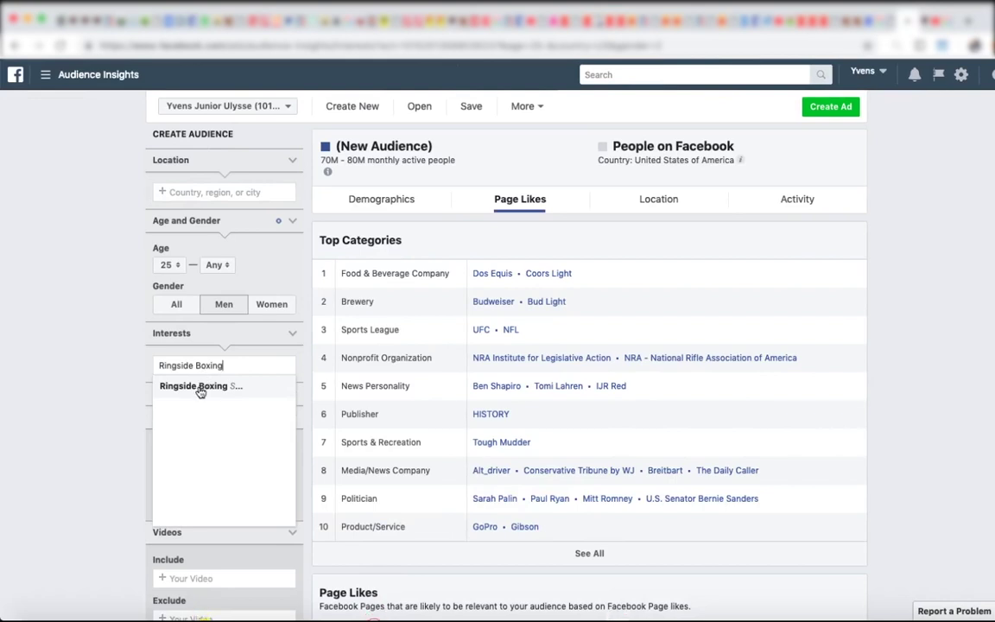
# Step: Add Ringside Boxing as an interest, remove it, then try Bad Left Hook
pyautogui.click(199, 391)
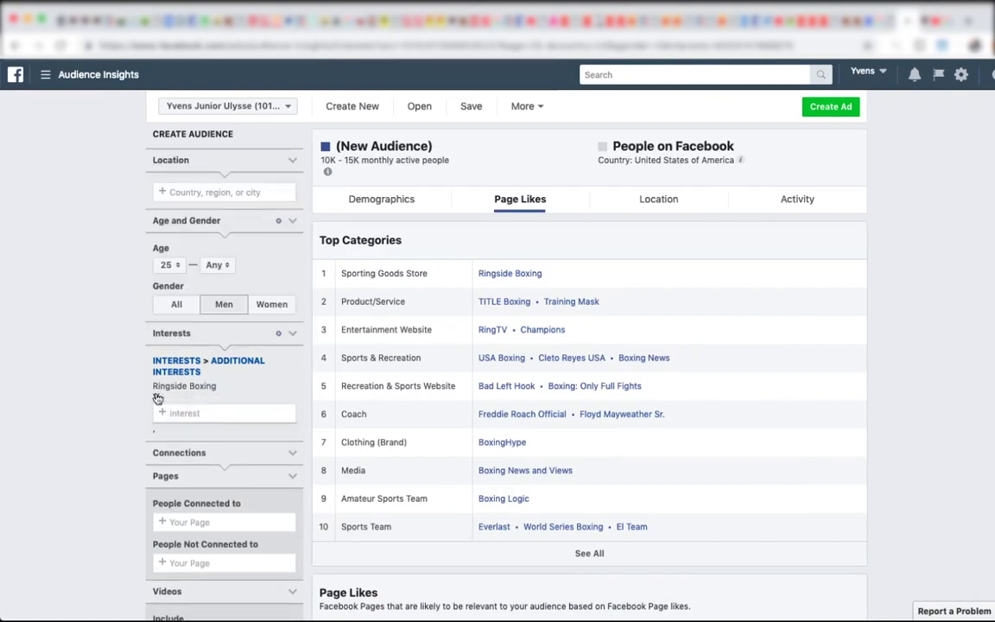
pyautogui.click(143, 357)
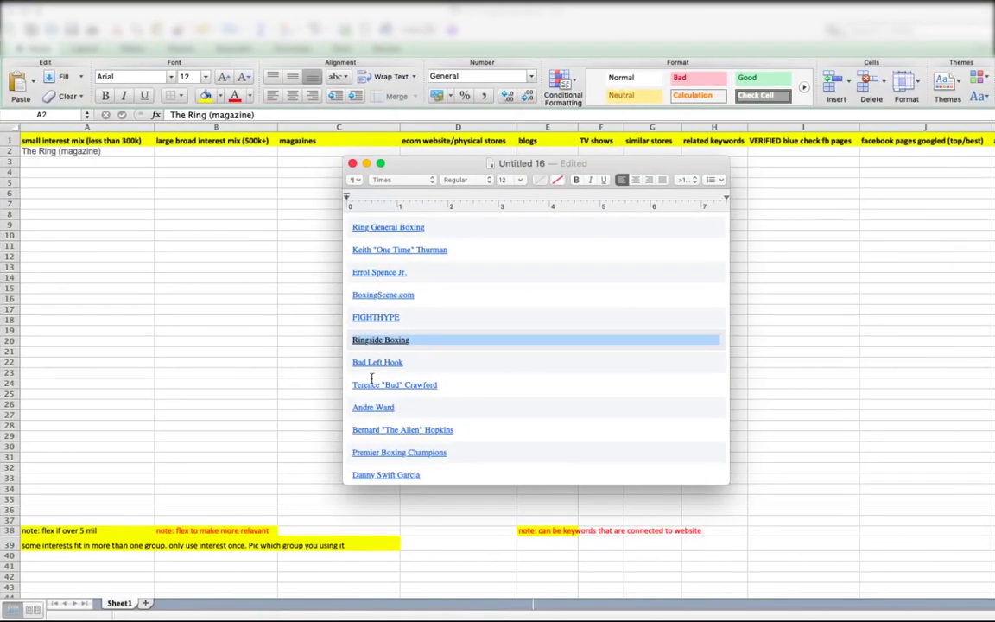
pyautogui.moveTo(418, 364); pyautogui.dragTo(350, 362)
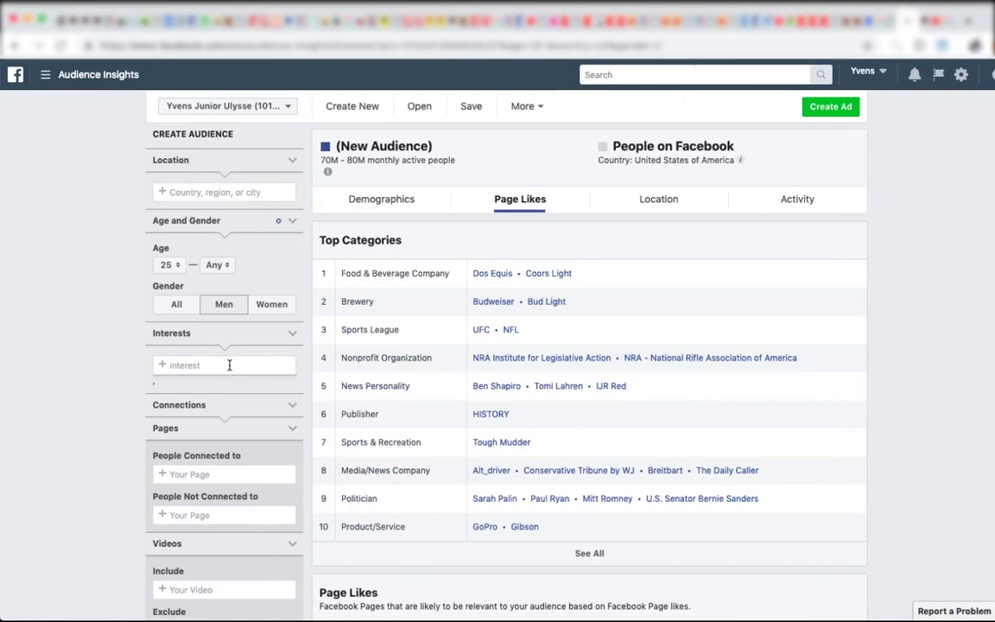
pyautogui.write('Bad Left Hook')
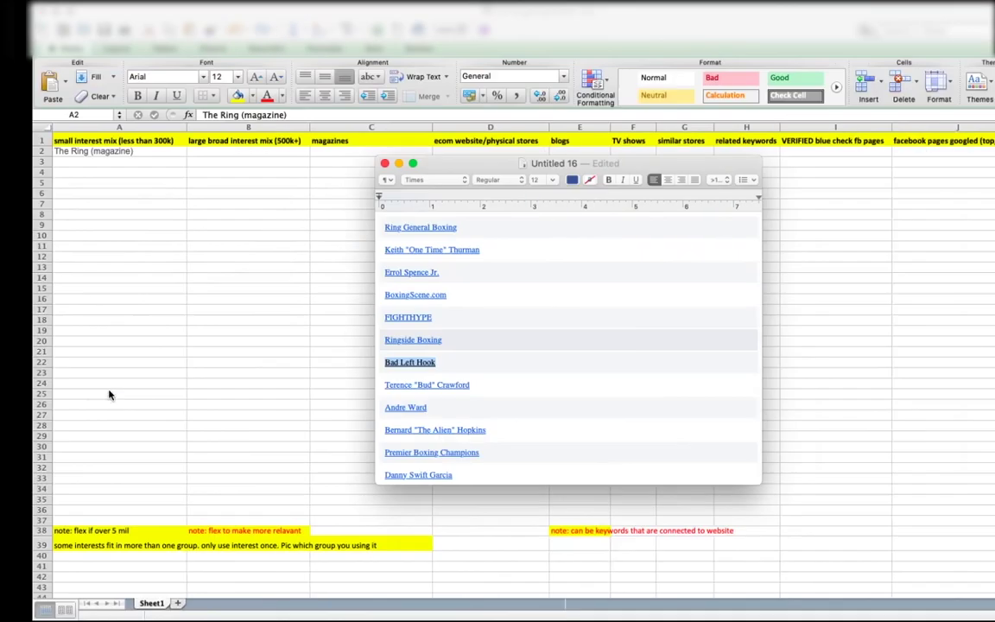
# Step: Try Terence "Bud" Crawford, then add Andre Ward the athlete as the interest
pyautogui.moveTo(469, 385); pyautogui.dragTo(385, 385)
pyautogui.press('super+c')
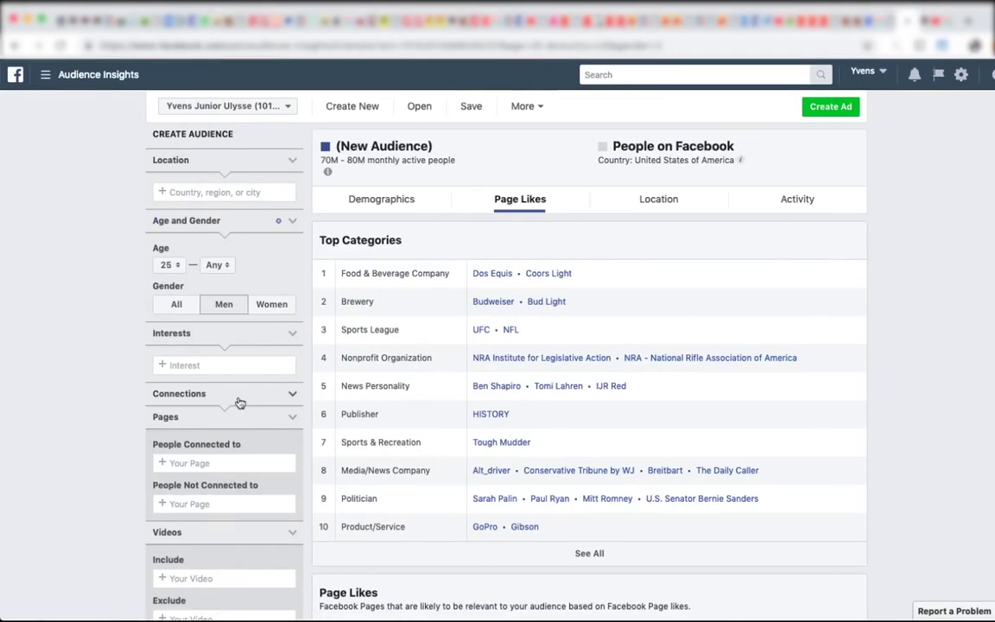
pyautogui.press('super+v')
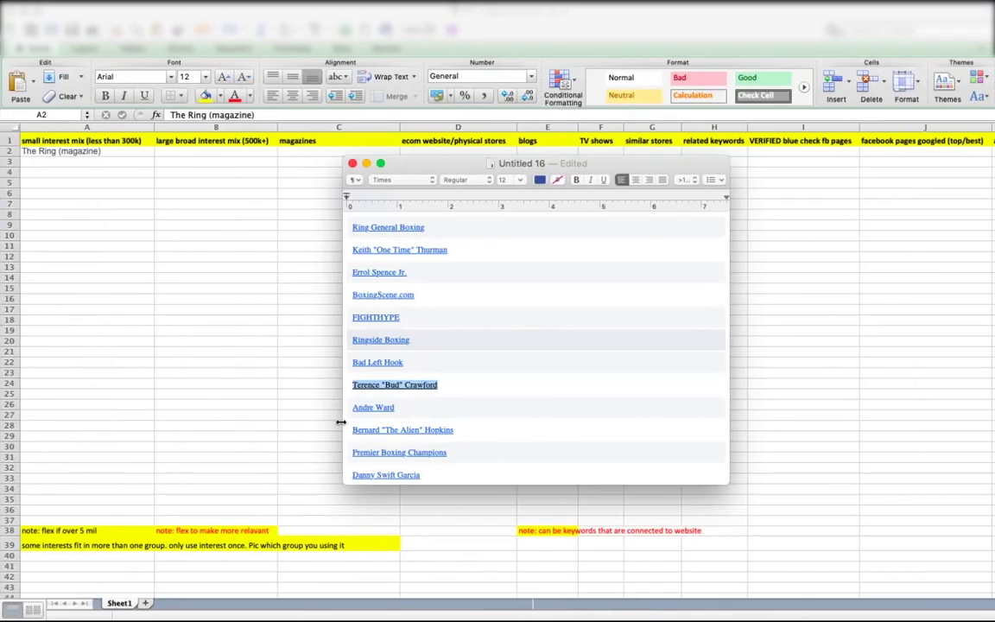
pyautogui.moveTo(399, 408); pyautogui.dragTo(351, 408)
pyautogui.press('super+c')
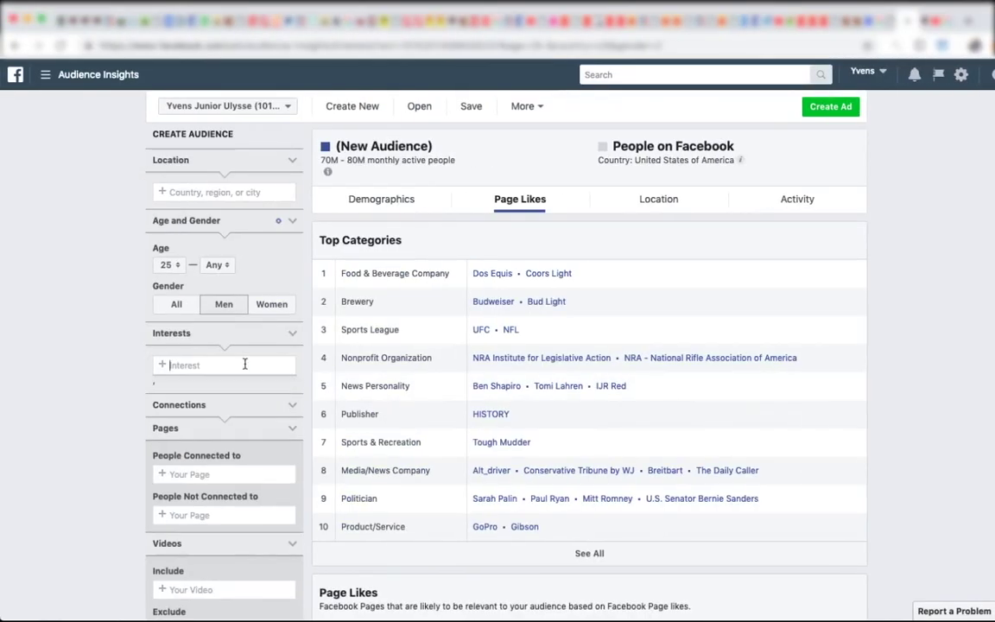
pyautogui.press('super+v')
pyautogui.click(232, 387)
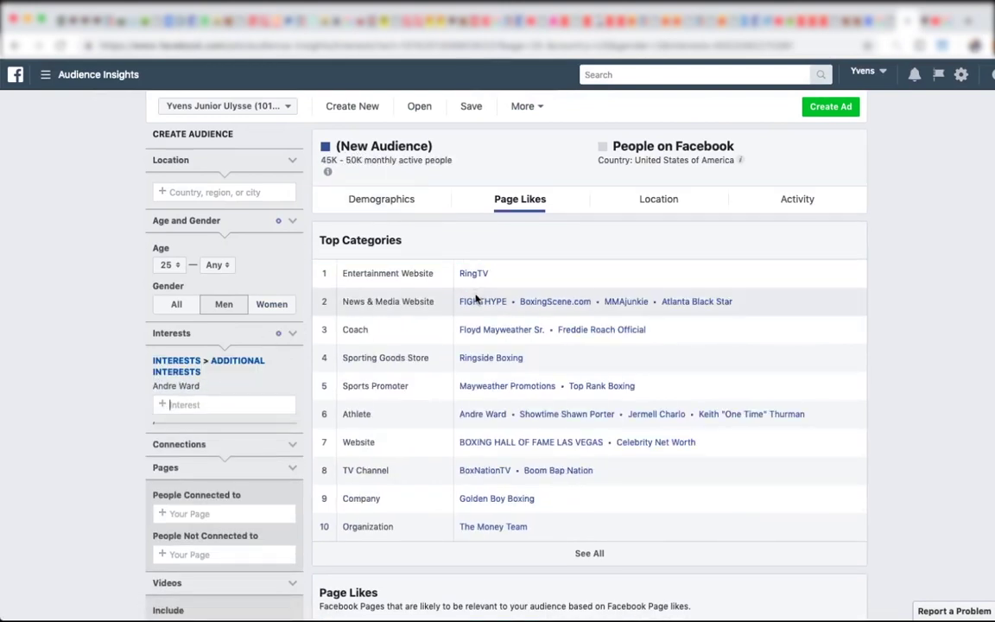
# Step: Review the Andre Ward audience of 45K–50K people and its Page Likes
pyautogui.scroll(-5, 475, 501)
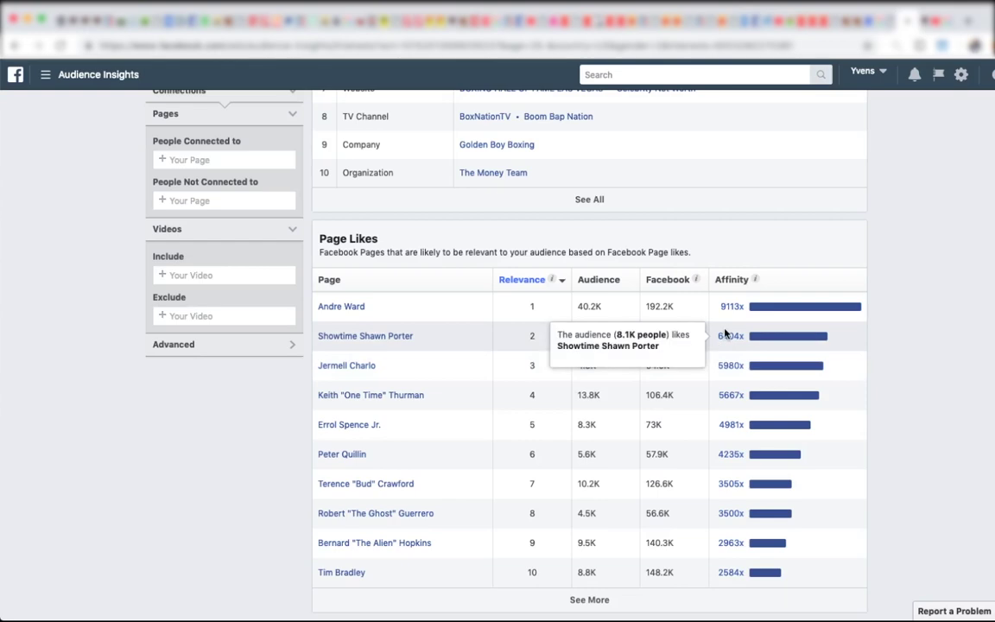
pyautogui.scroll(3, 248, 249)
pyautogui.moveTo(247, 250); pyautogui.dragTo(131, 205)
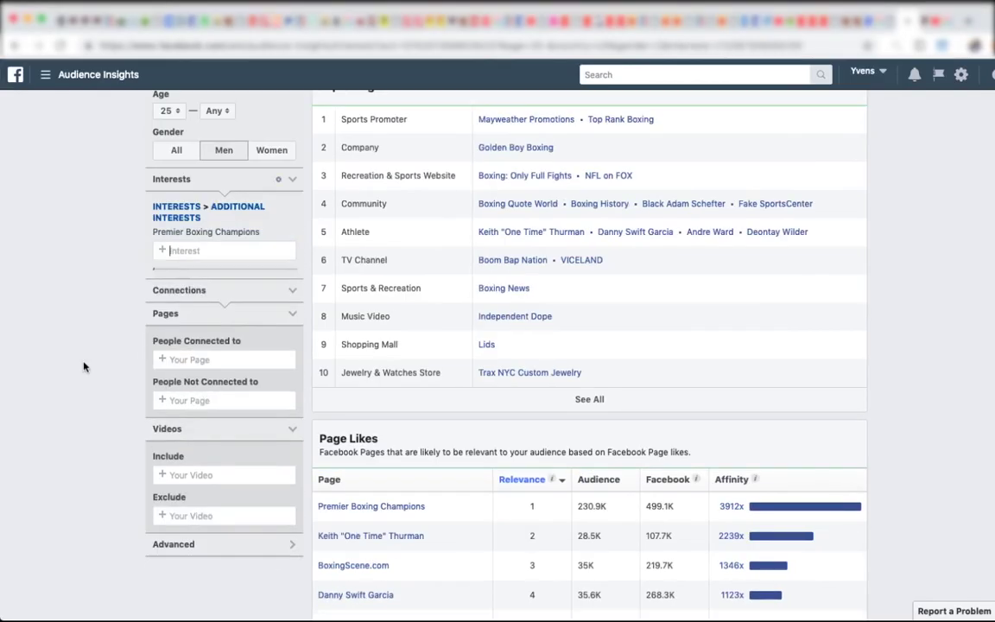
pyautogui.scroll(3, 517, 326)
pyautogui.scroll(-4, 426, 354)
pyautogui.scroll(1, 427, 354)
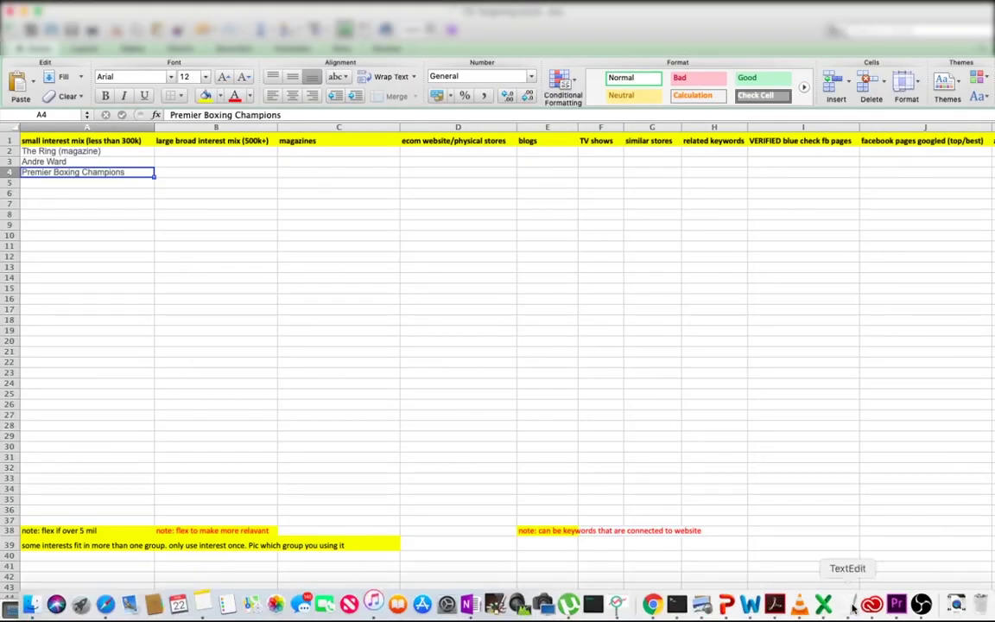
# Step: In TextEdit, select the remaining names from Danny Swift Garcia to the list's end
pyautogui.click(852, 606)
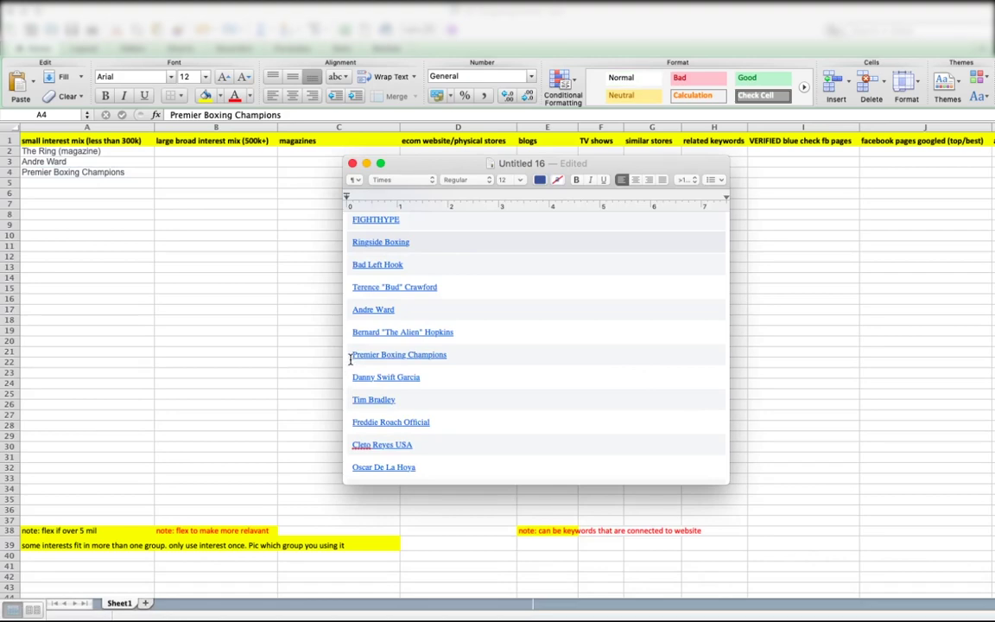
pyautogui.moveTo(349, 374); pyautogui.dragTo(393, 421)
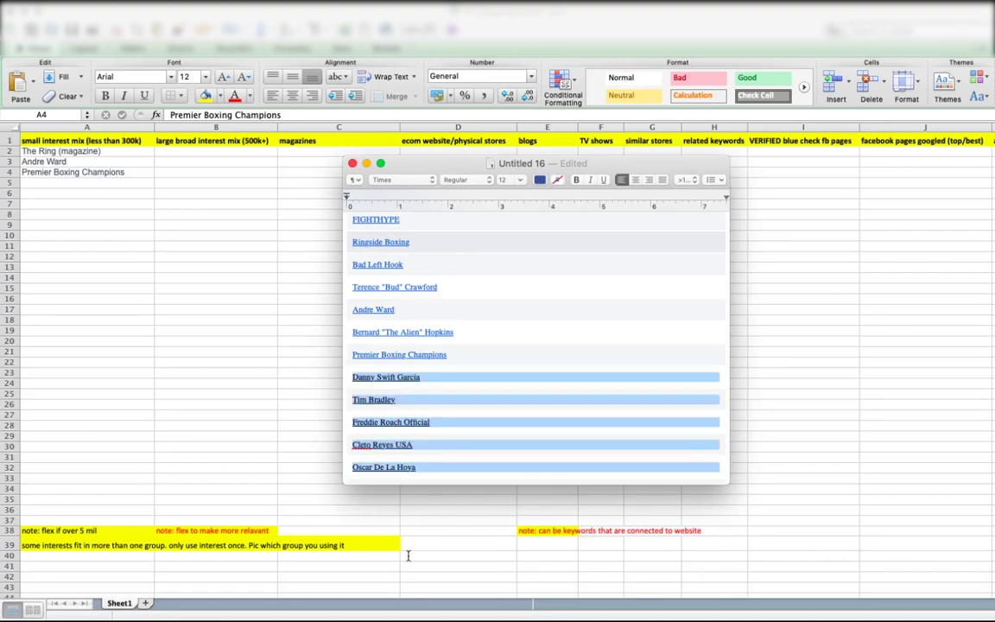
pyautogui.moveTo(408, 556); pyautogui.dragTo(415, 590)
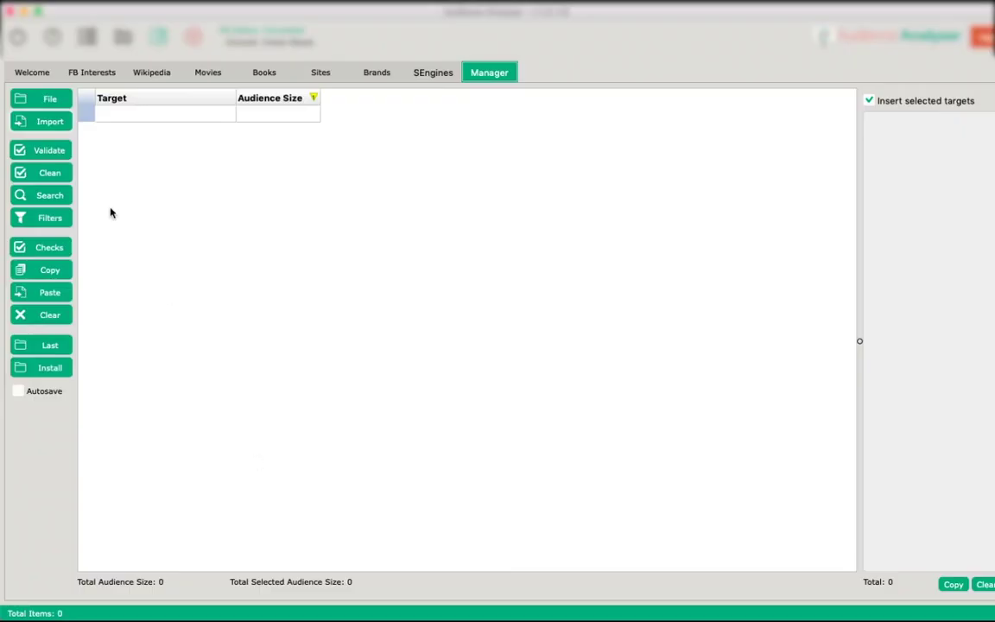
# Step: Import the 88 boxing keywords into Audience Analyzer, validate them, and sort by audience size descending
pyautogui.click(54, 122)
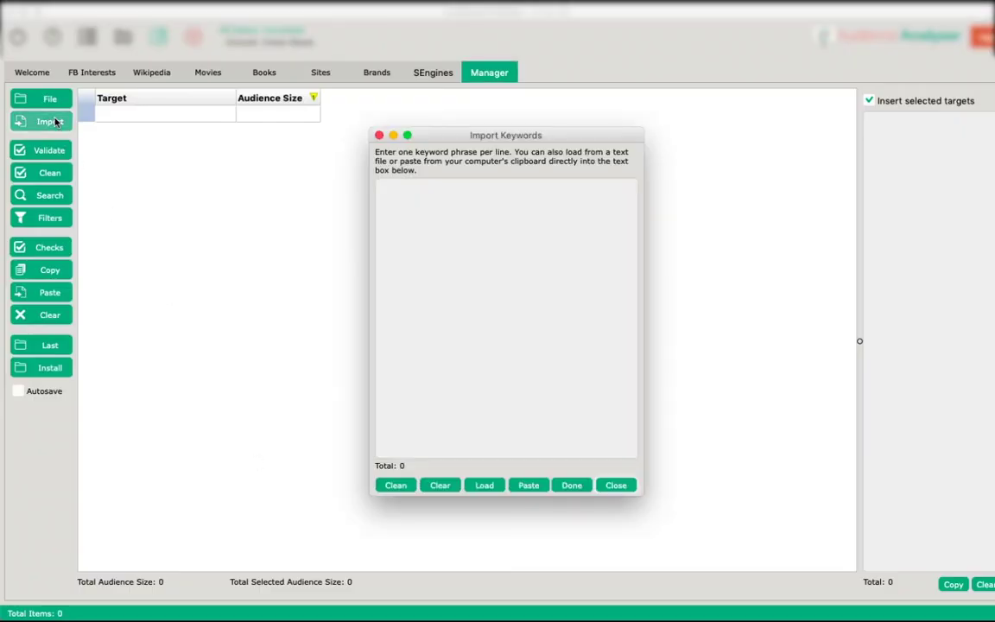
pyautogui.click(423, 240)
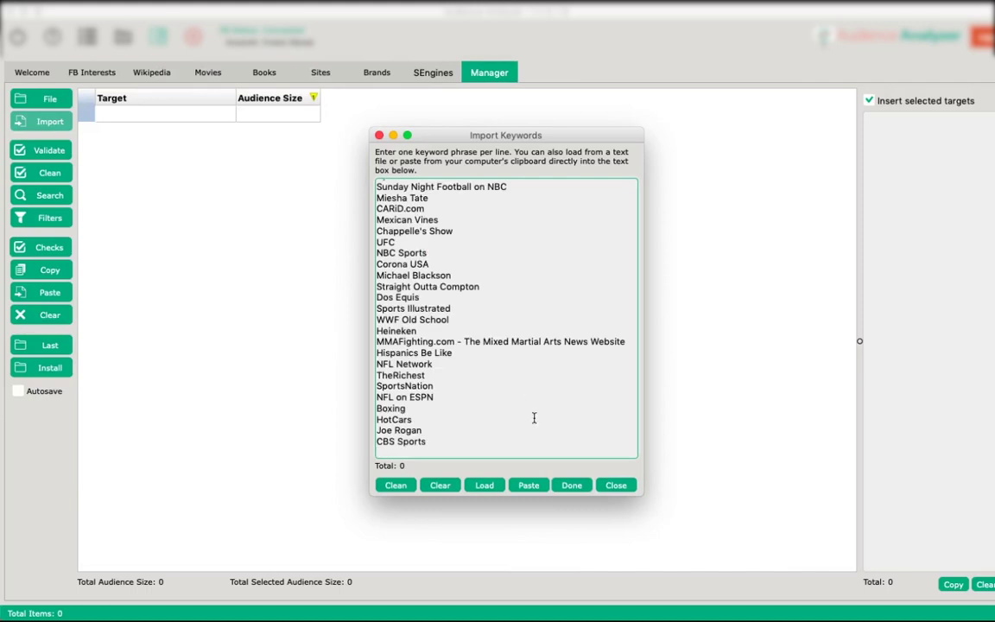
pyautogui.click(569, 486)
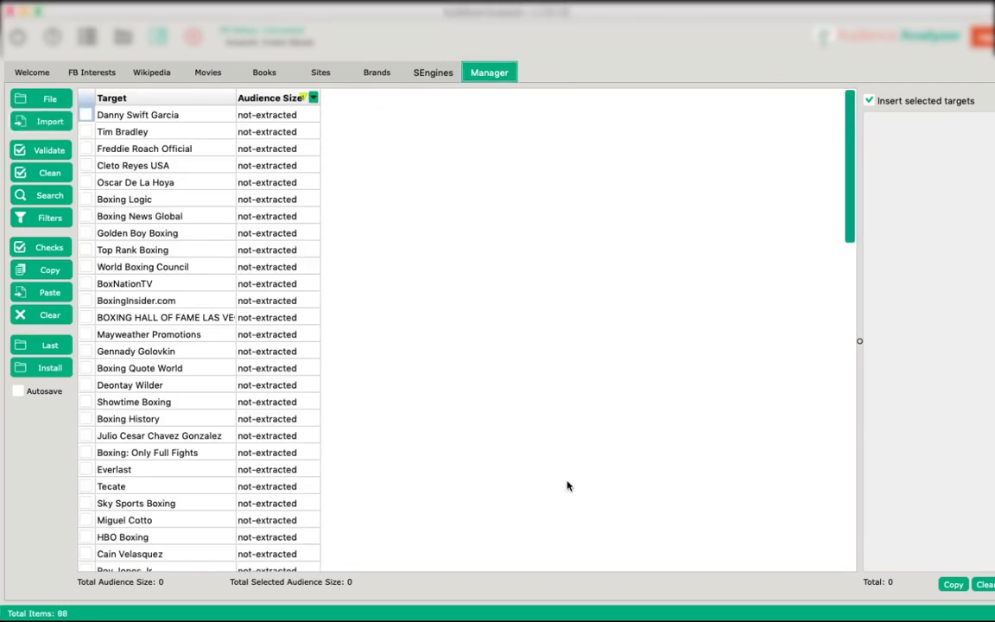
pyautogui.click(52, 151)
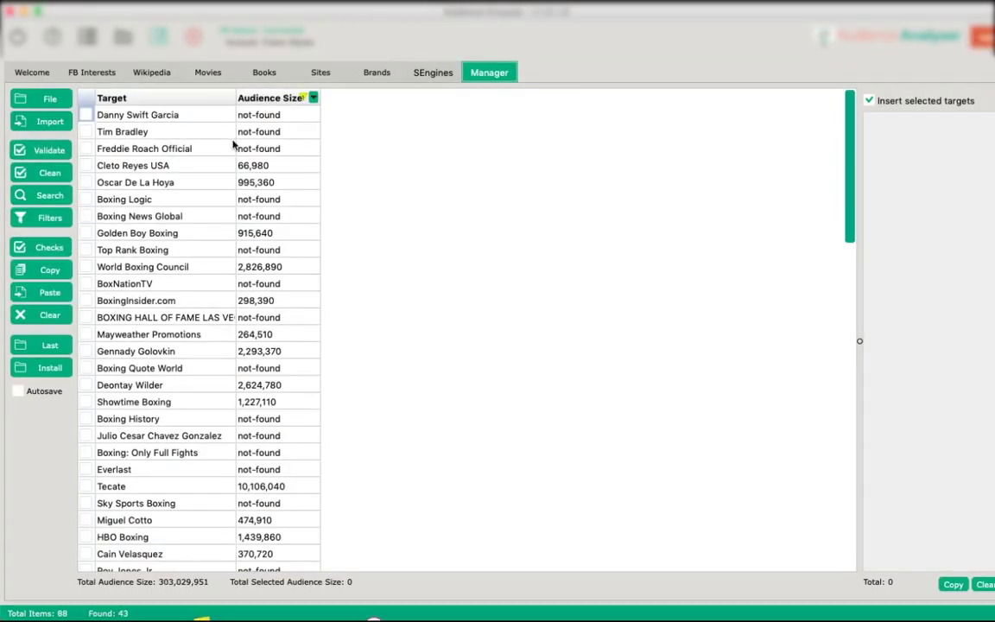
pyautogui.click(274, 97)
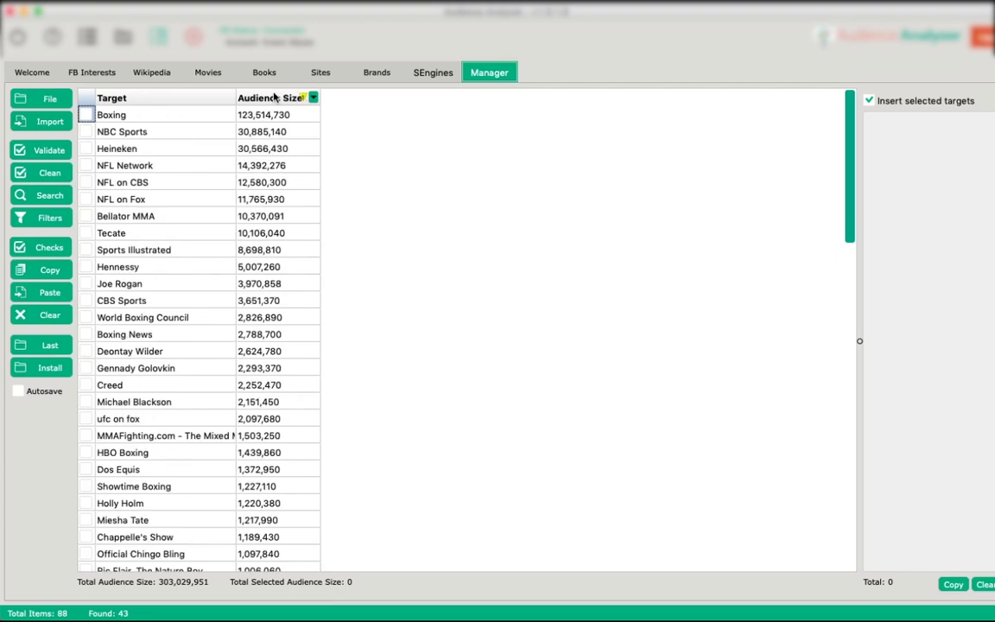
pyautogui.scroll(-6, 102, 114)
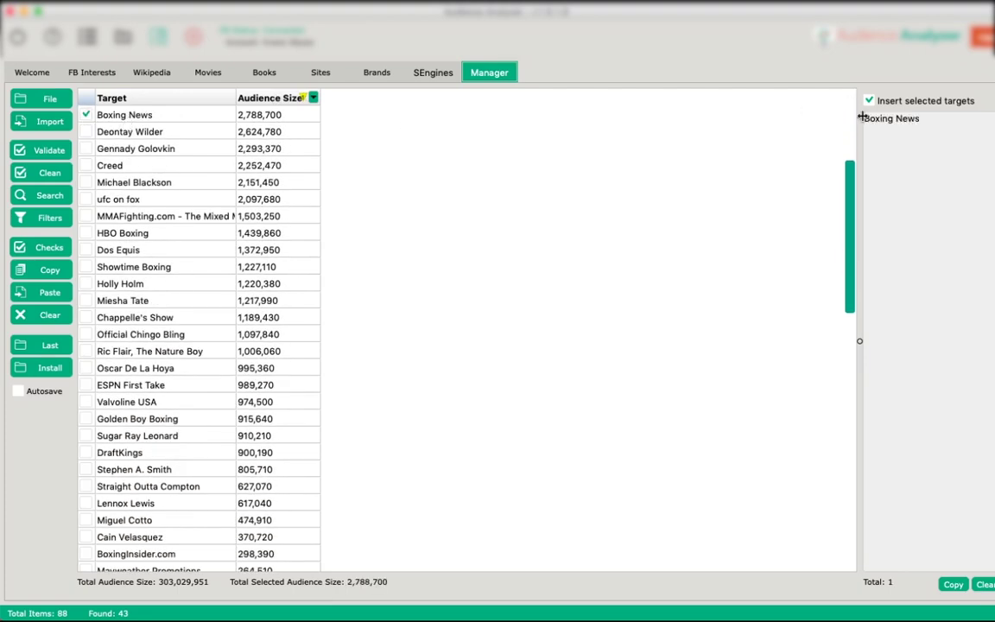
pyautogui.press('super+Tab')
# Step: Replace the Premier Boxing Champions interest with Boxing News and review its audience
pyautogui.click(156, 396)
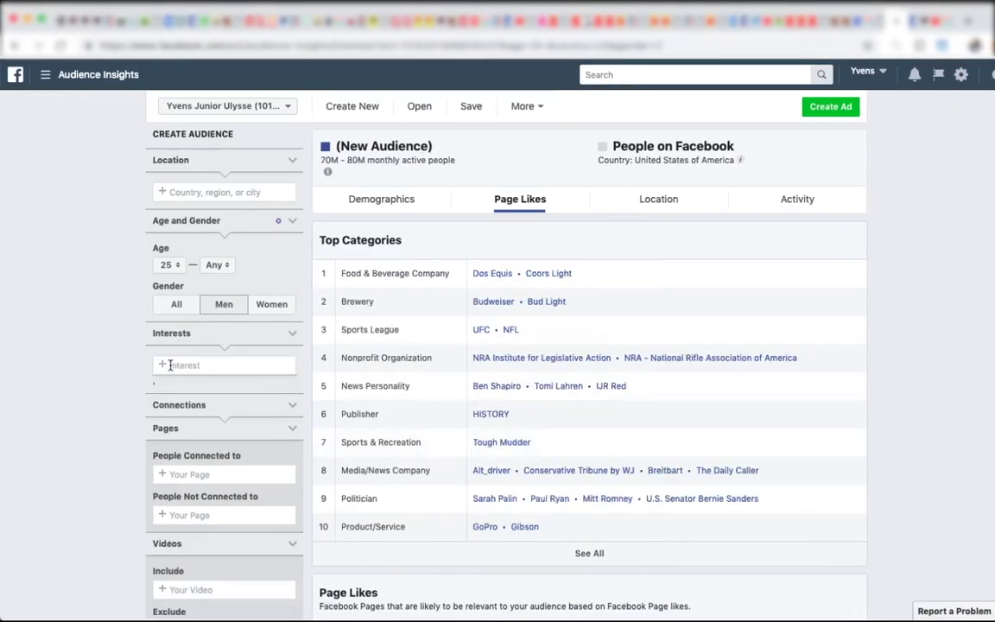
pyautogui.rightClick(189, 362)
pyautogui.click(209, 453)
pyautogui.scroll(-5, 506, 225)
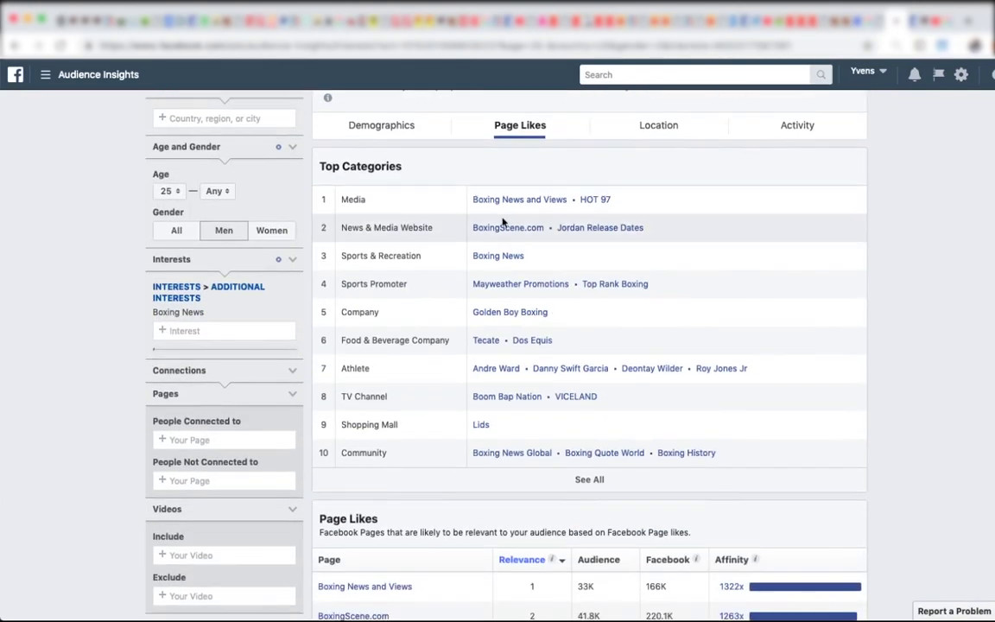
pyautogui.scroll(-4, 481, 434)
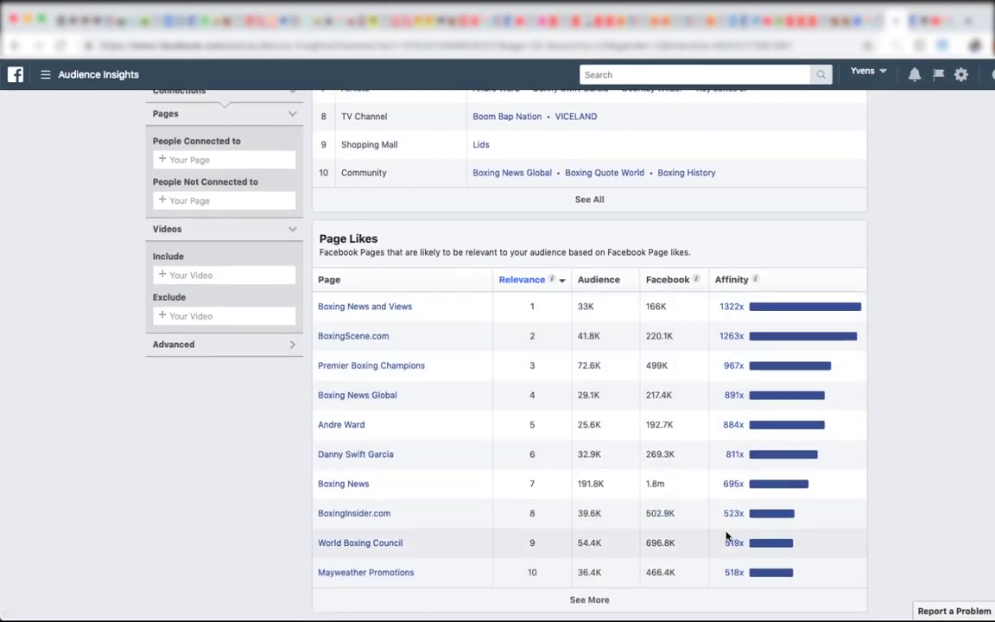
pyautogui.scroll(9, 218, 389)
# Step: Test Deontay Wilder alone as the audience interest
pyautogui.press('super+Tab')
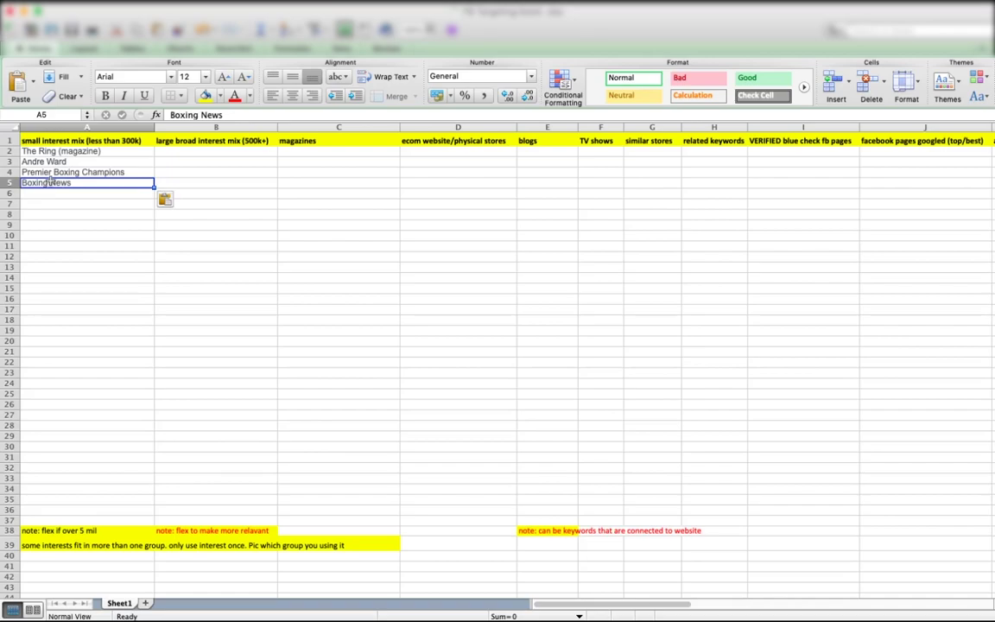
pyautogui.press('super+Tab')
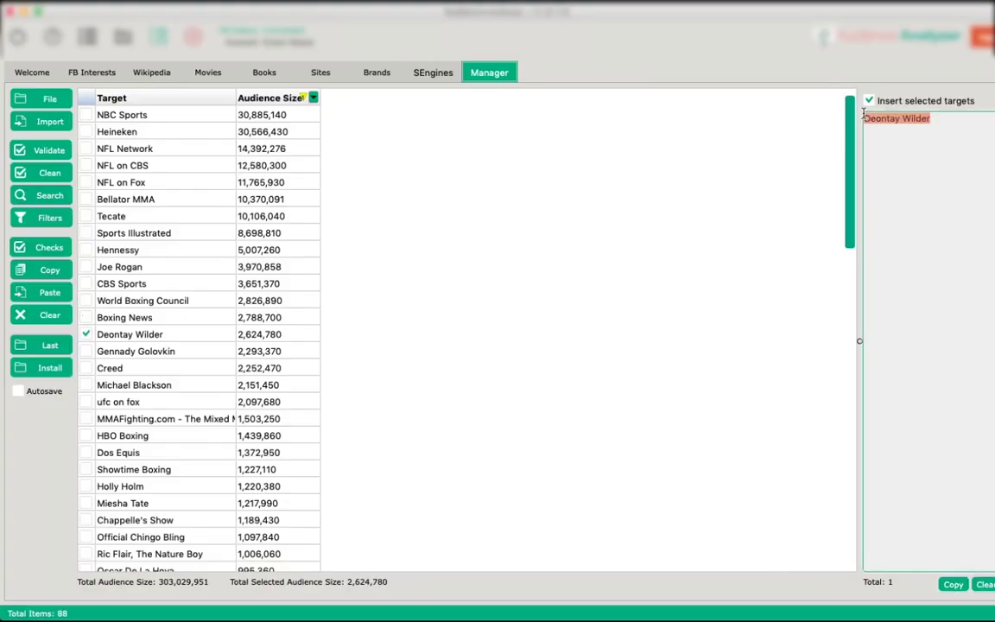
pyautogui.press('super+Tab')
pyautogui.write('Deontay Wilder')
pyautogui.click(218, 380)
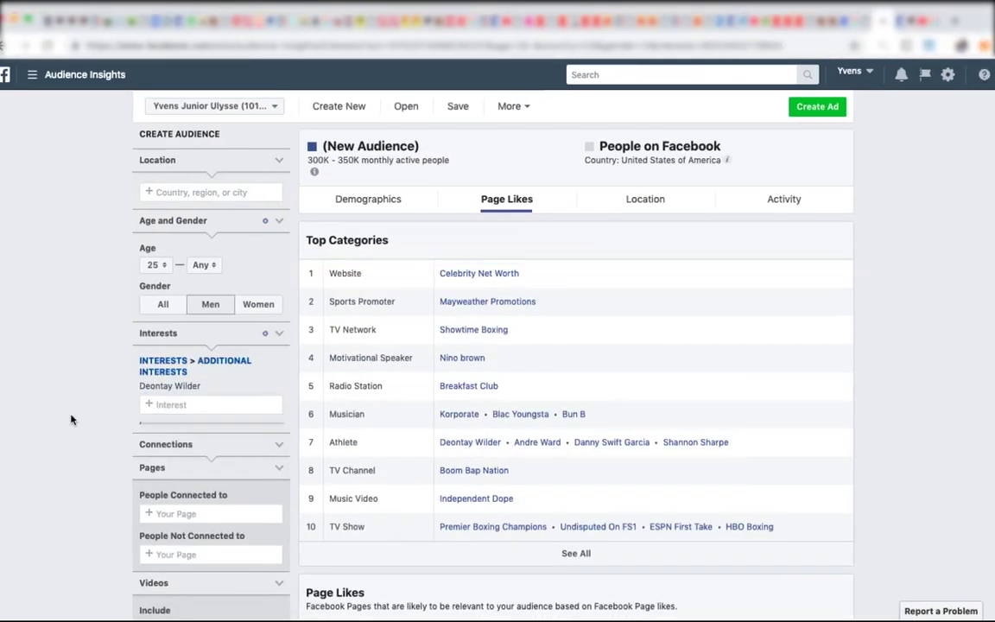
pyautogui.scroll(-5, 378, 267)
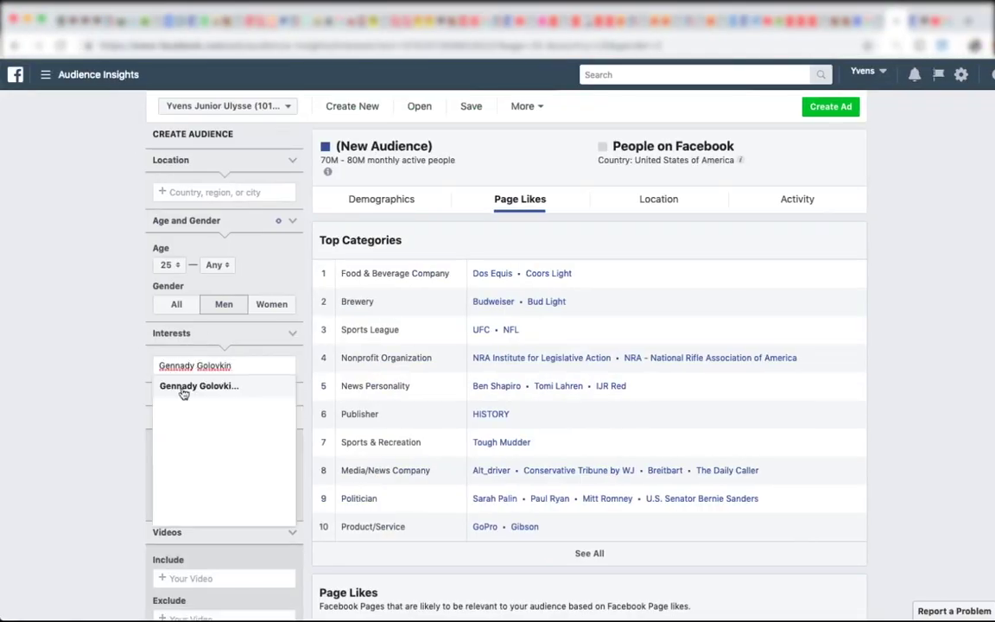
# Step: Test Gennady Golovkin as the single interest and check the monthly active people estimate
pyautogui.click(122, 388)
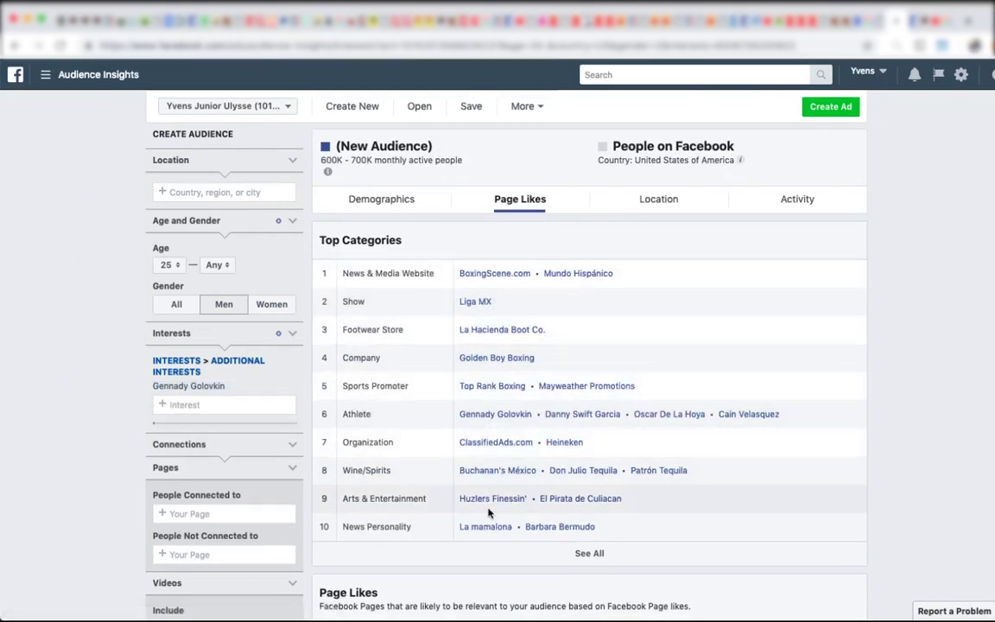
pyautogui.scroll(-5, 466, 484)
pyautogui.scroll(5, 267, 382)
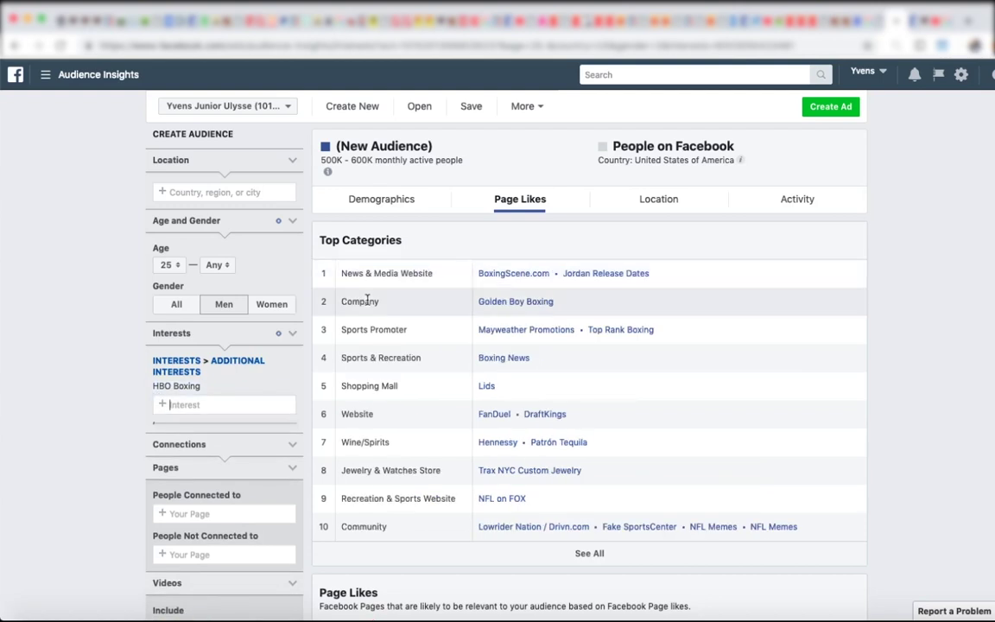
pyautogui.moveTo(328, 170)
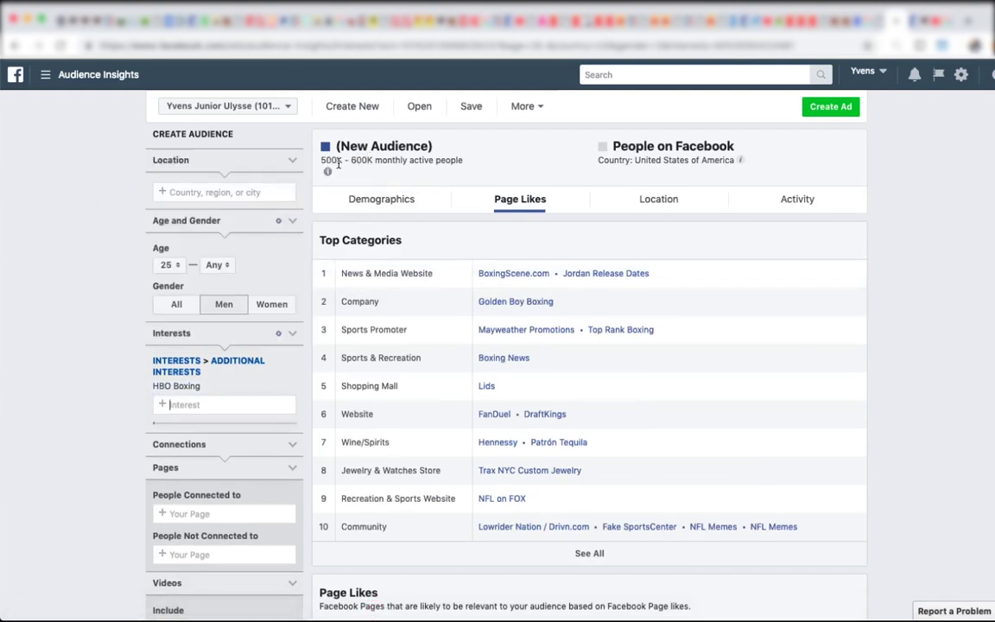
pyautogui.scroll(-5, 500, 319)
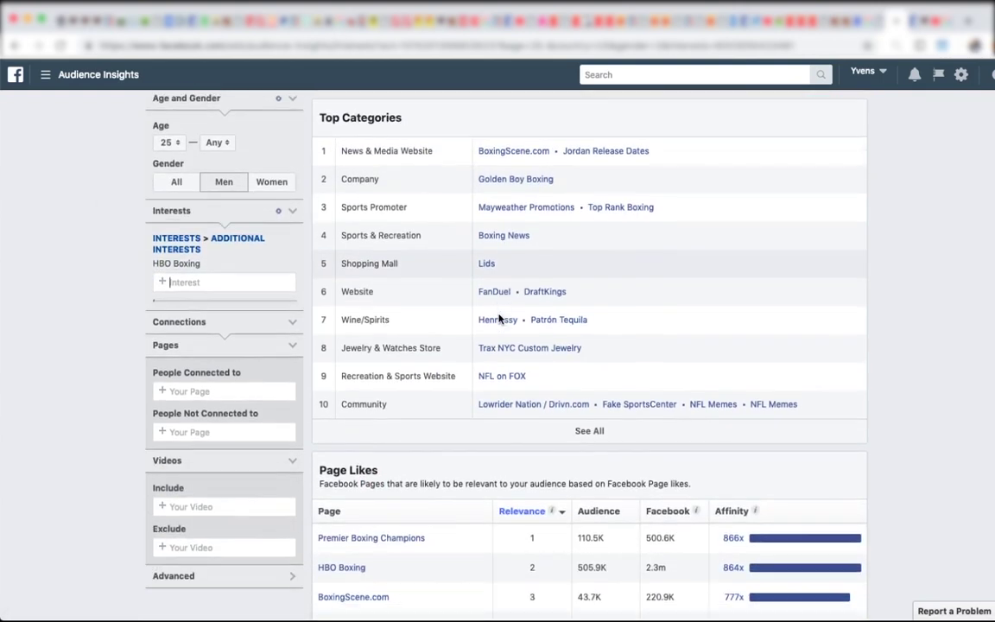
pyautogui.press('super+Tab')
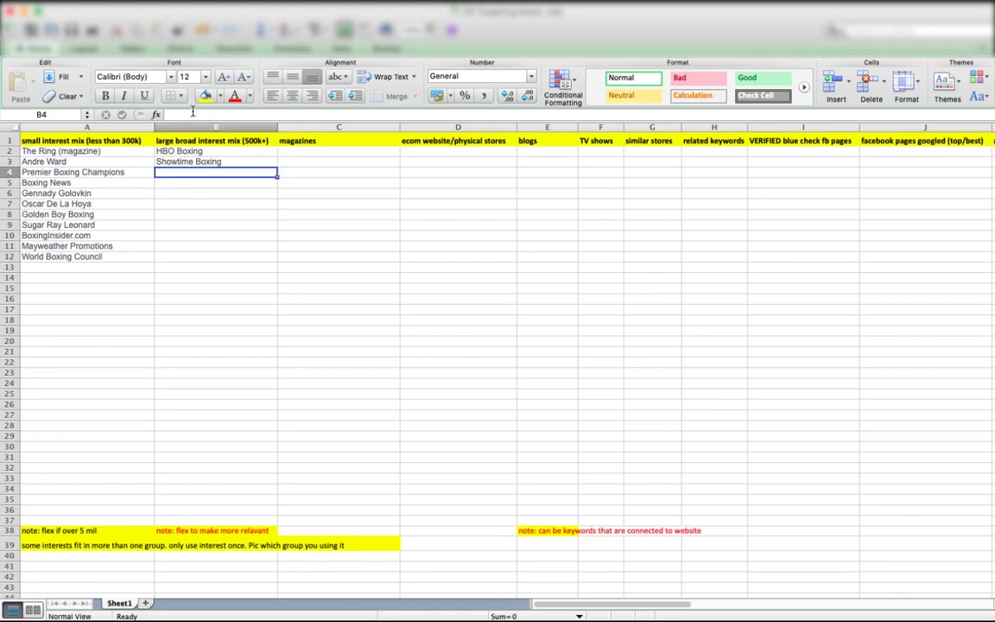
# Step: Insert Showtime Boxing from the Audience Analyzer target list and review its audience
pyautogui.press('super+Tab')
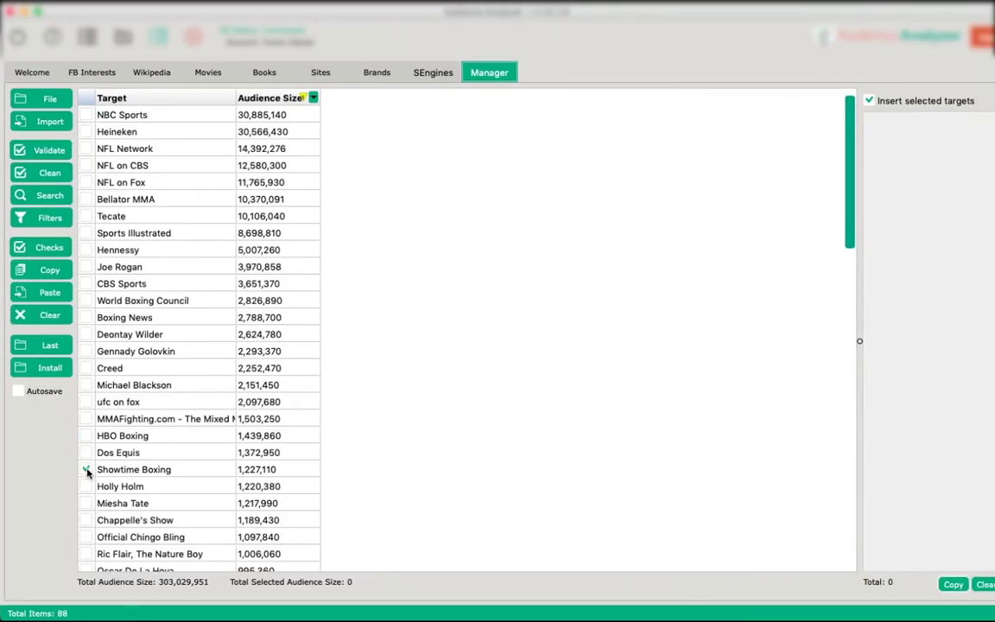
pyautogui.click(950, 586)
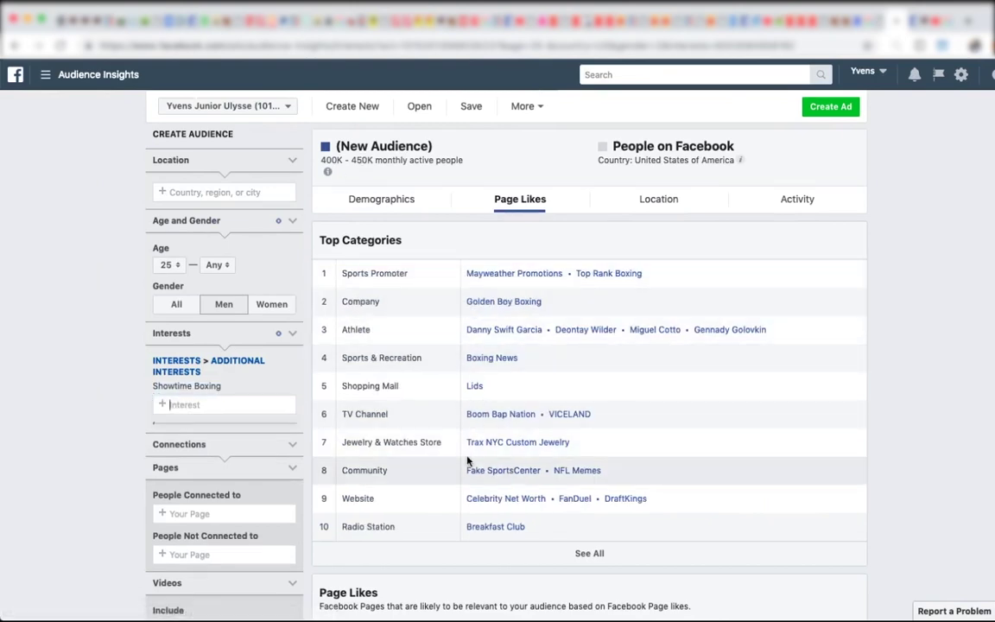
pyautogui.scroll(-1, 466, 463)
pyautogui.scroll(-5, 466, 462)
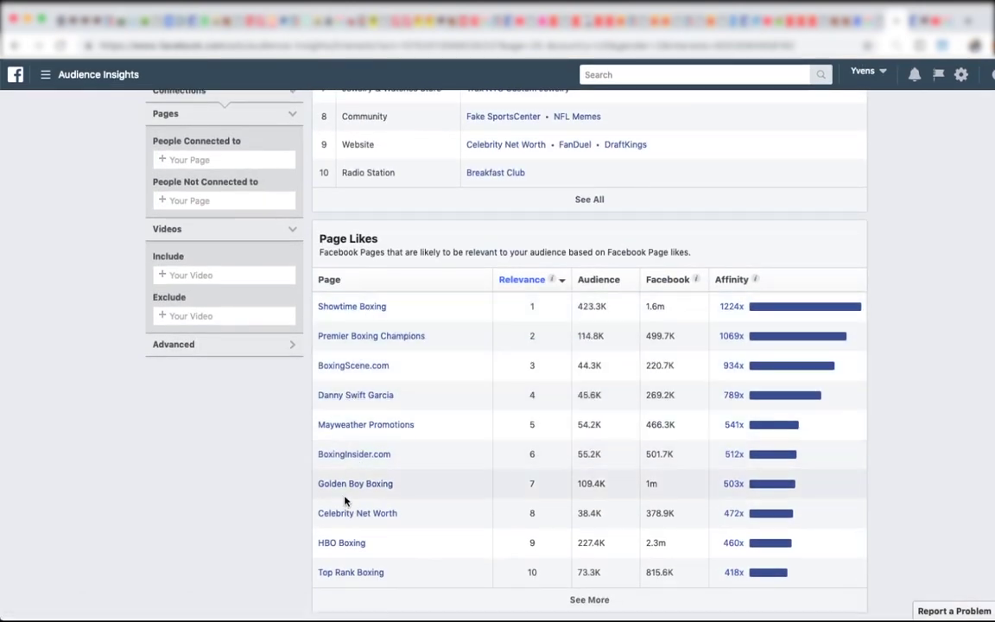
pyautogui.scroll(10, 355, 573)
pyautogui.scroll(-1, 740, 329)
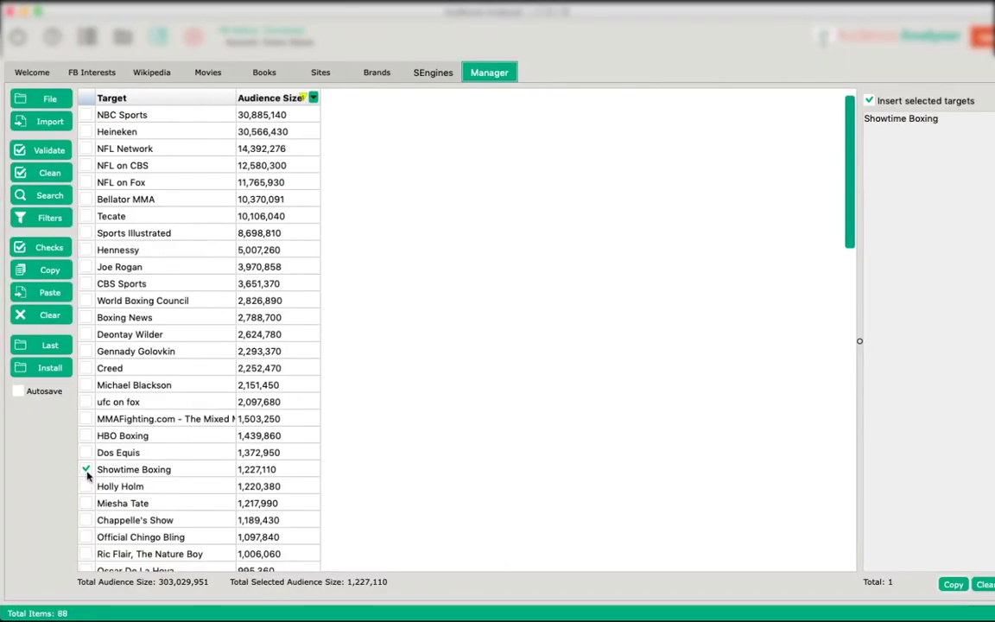
pyautogui.scroll(-3, 82, 454)
# Step: Check Oscar De La Hoya's audience, then bring up options for the Sugar Ray Leonard interest
pyautogui.click(82, 435)
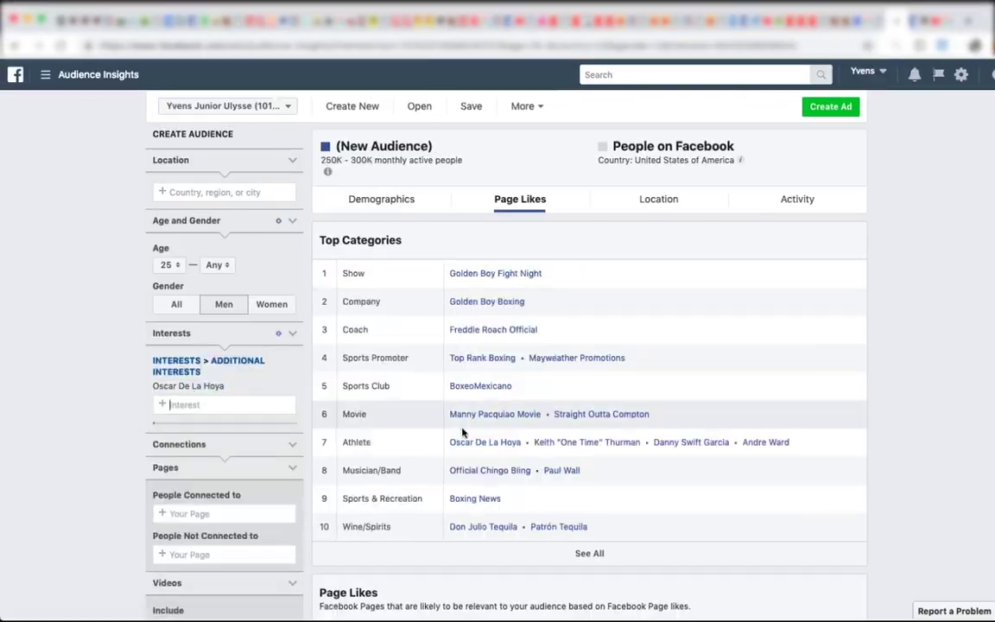
pyautogui.scroll(-5, 462, 371)
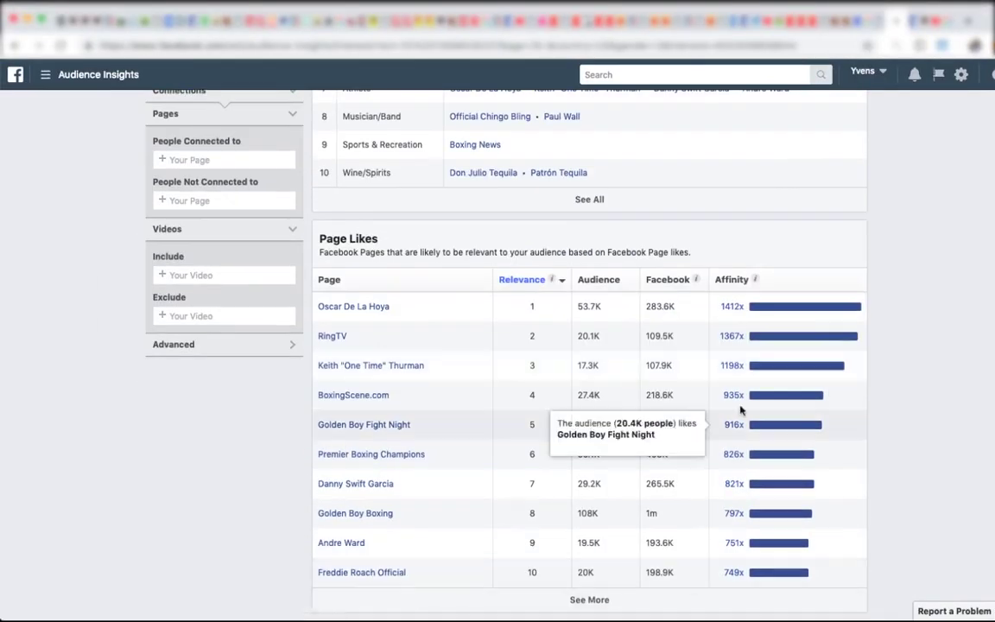
pyautogui.scroll(5, 744, 408)
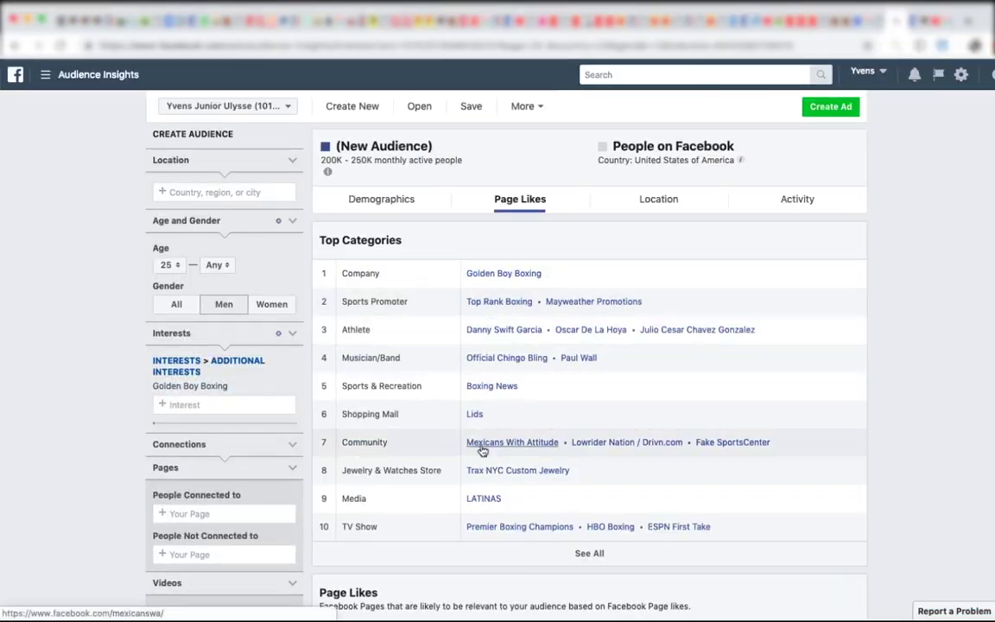
pyautogui.scroll(-4, 348, 346)
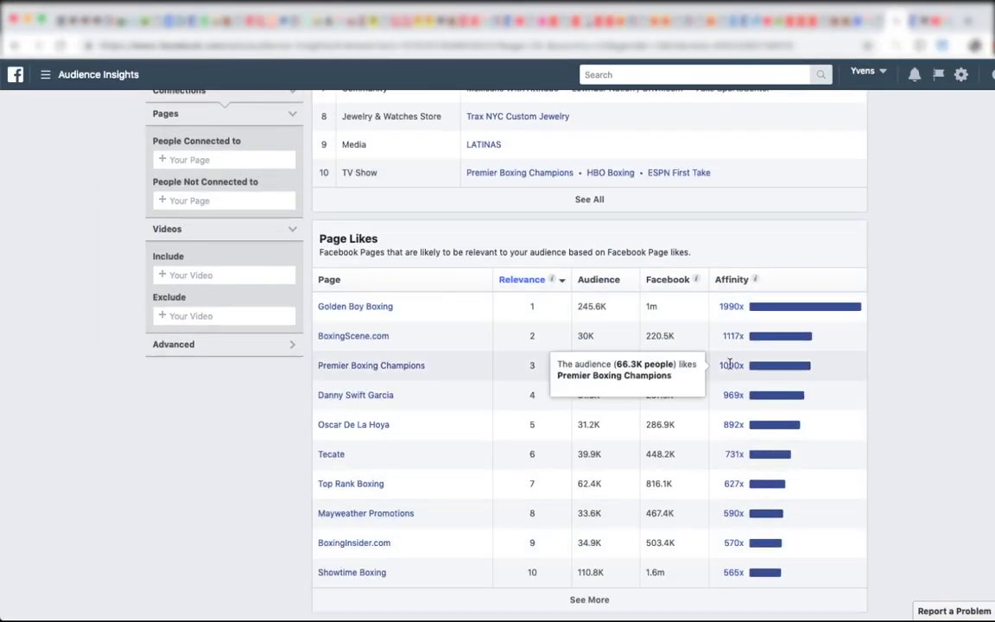
pyautogui.scroll(4, 730, 365)
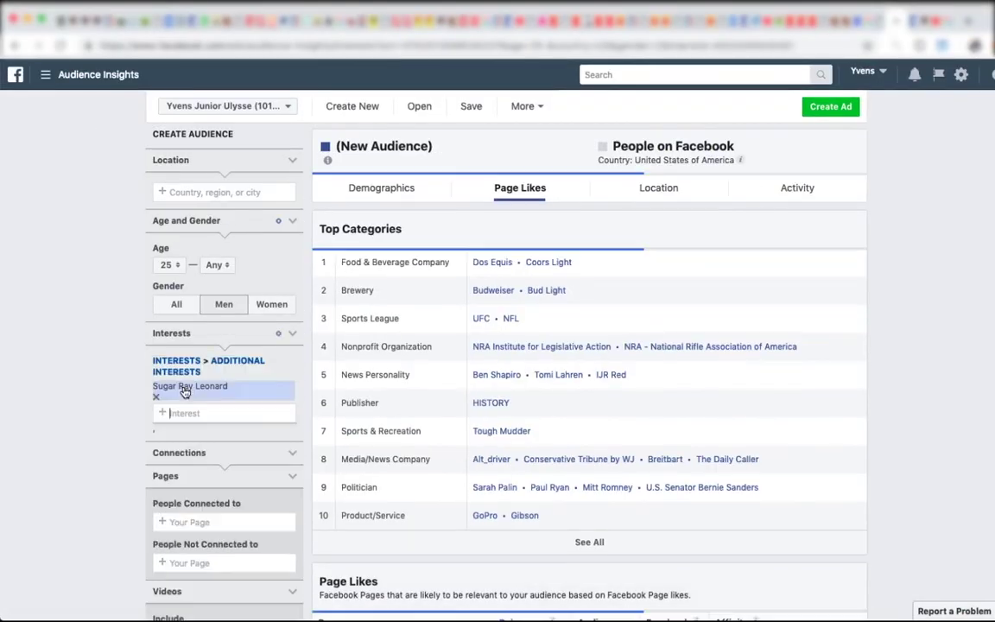
pyautogui.scroll(-4, 455, 450)
pyautogui.scroll(3, 328, 535)
pyautogui.rightClick(177, 310)
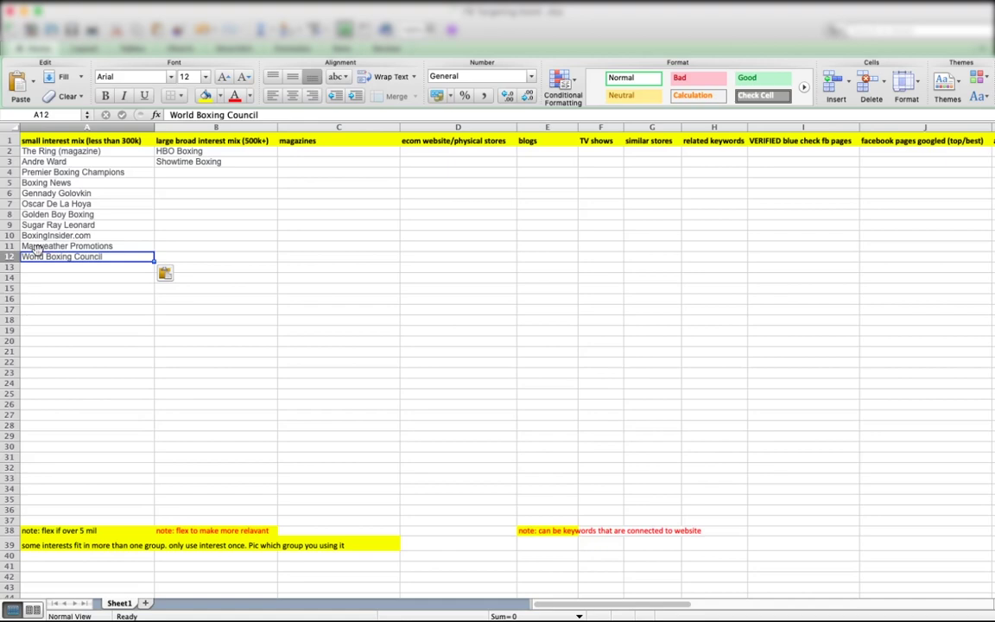
# Step: Reload Audience Insights by pasting its web address into the browser
pyautogui.press('super+Tab')
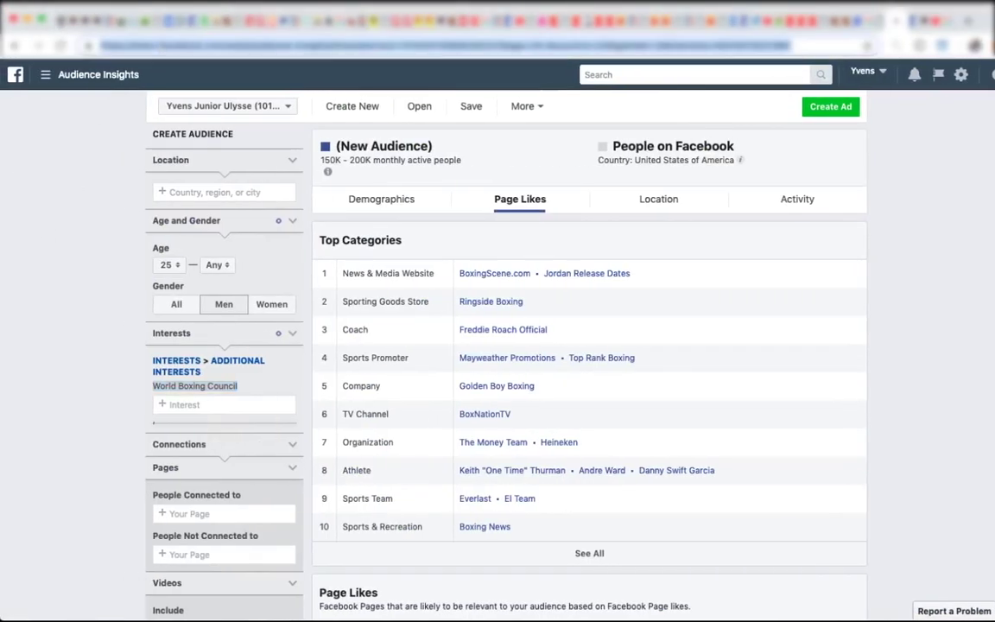
pyautogui.click(909, 22)
pyautogui.click(449, 45)
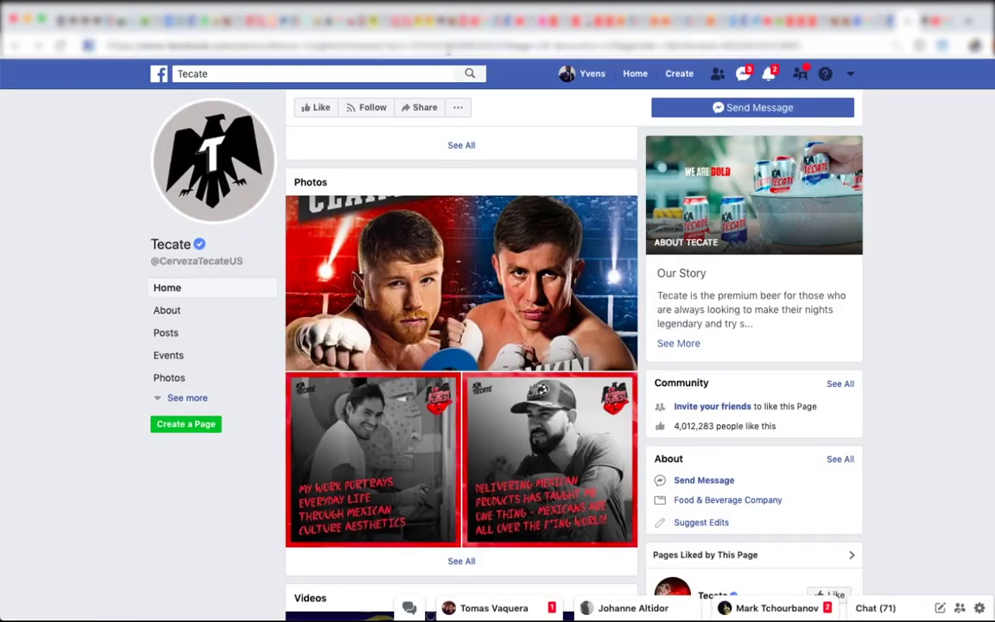
pyautogui.hotkey('ctrl', 'v')
pyautogui.press('Return')
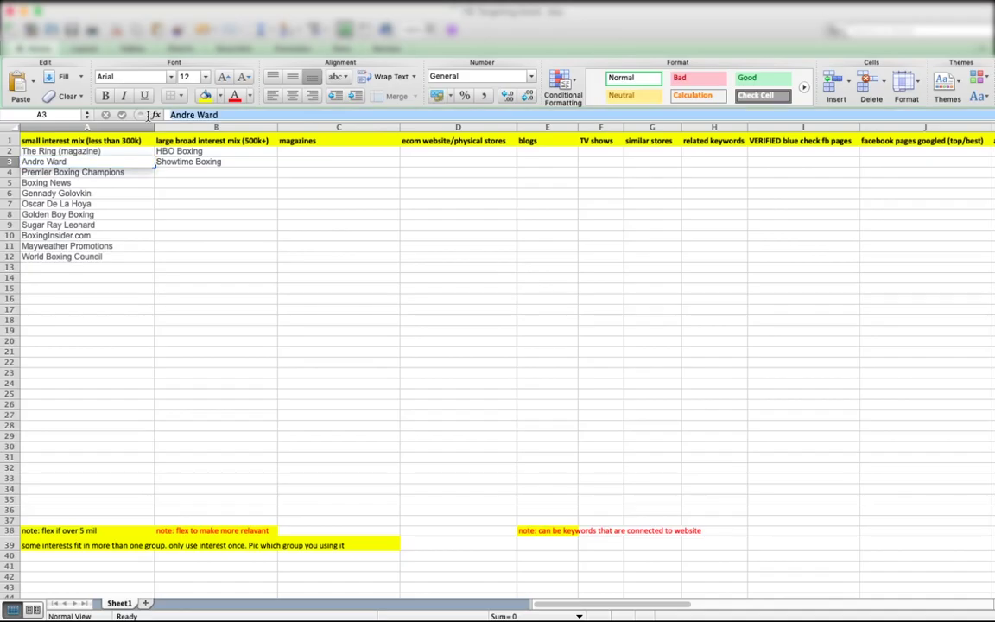
# Step: Add Andre Ward and Gennady Golovkin from the Excel list as interests
pyautogui.write('Andre Ward')
pyautogui.click(185, 347)
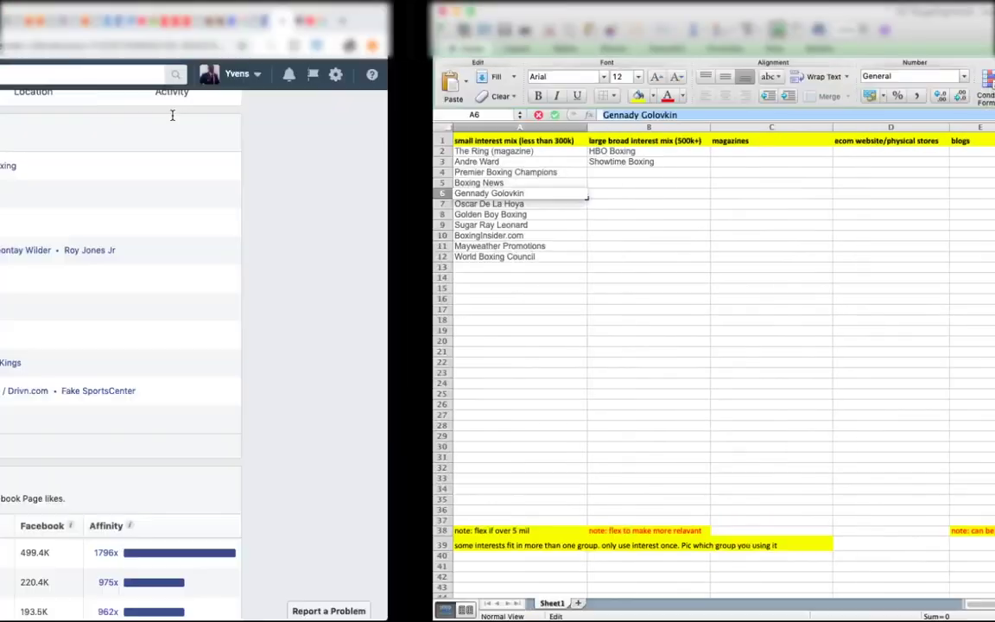
pyautogui.write('Gennady Golovkin')
pyautogui.click(197, 388)
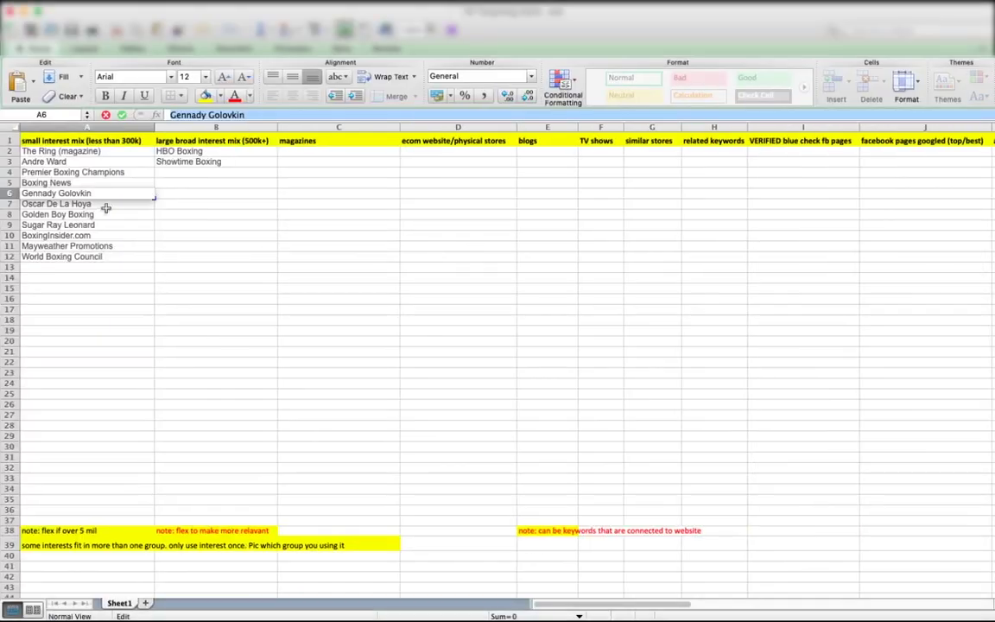
pyautogui.click(137, 207)
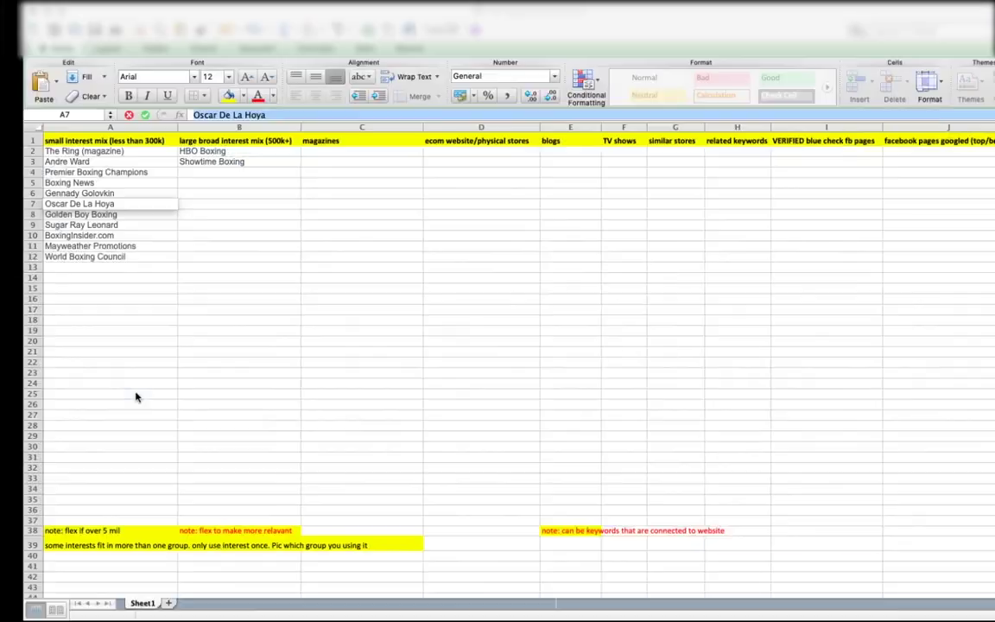
# Step: Add Golden Boy Boxing, BoxingInsider.com and World Boxing Council, reaching 1M–1.5M monthly active people
pyautogui.click(80, 214)
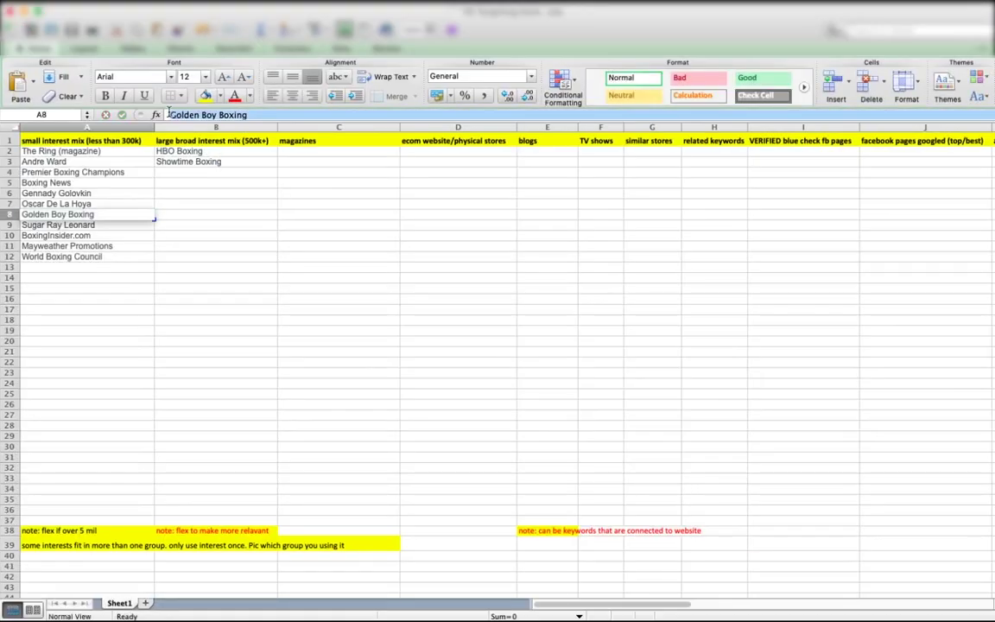
pyautogui.write('Golden Boy Boxing')
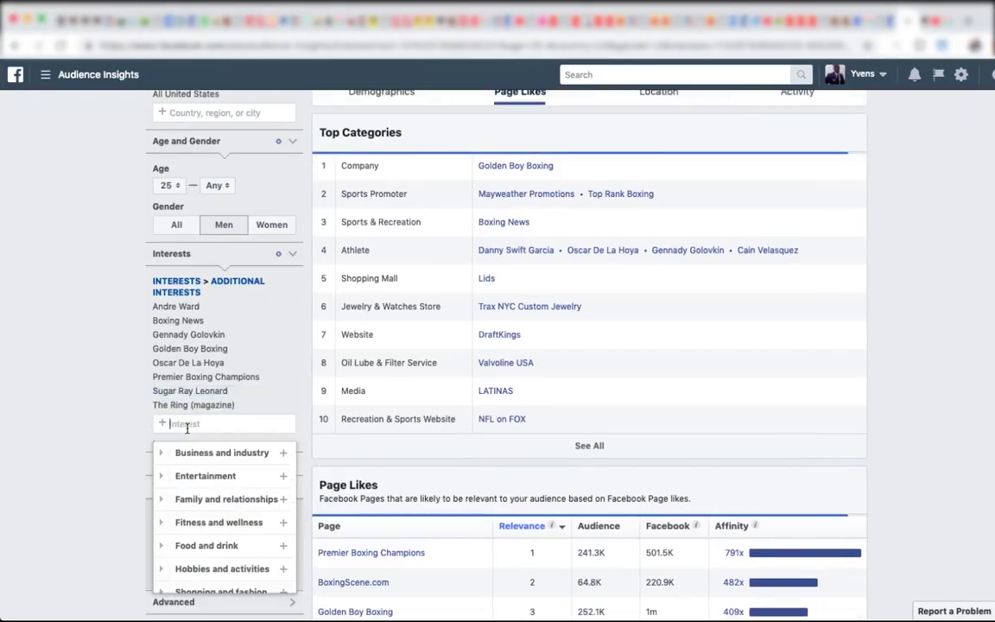
pyautogui.click(121, 237)
pyautogui.write('BoxingInsider.com')
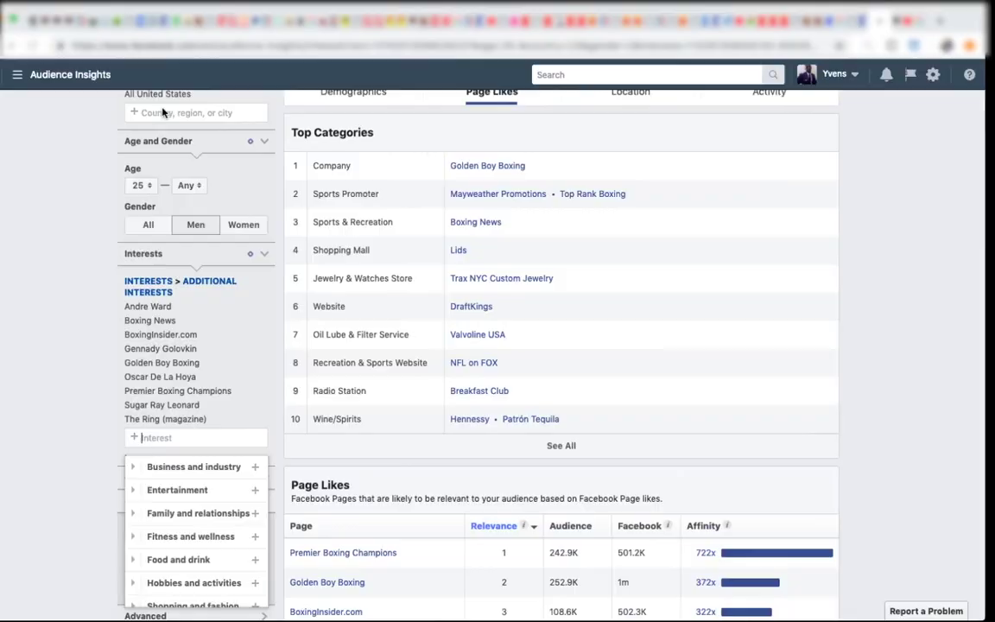
pyautogui.write('World Boxing Council')
pyautogui.click(191, 457)
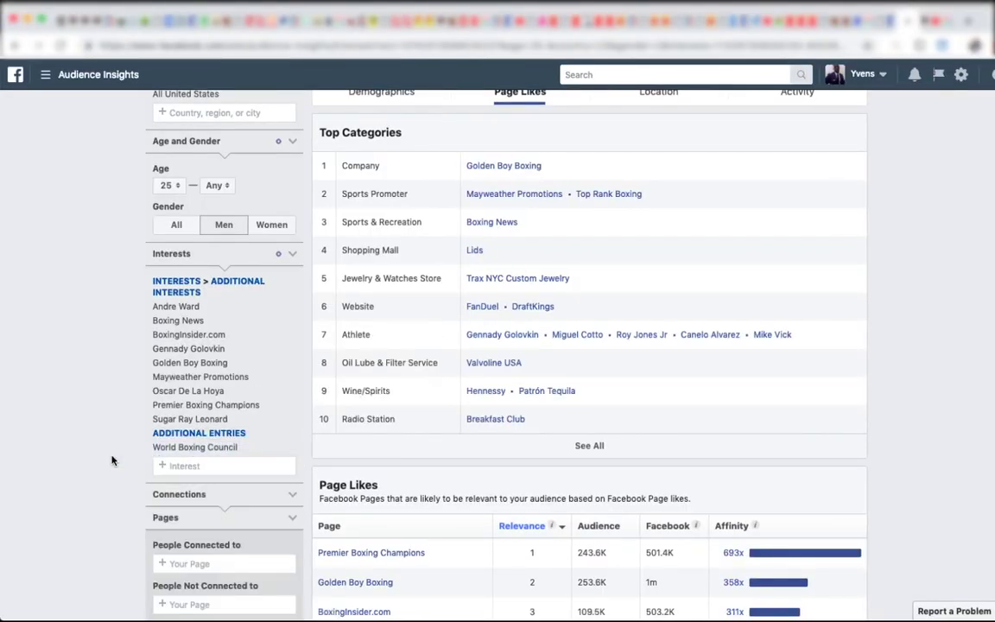
pyautogui.scroll(3, 111, 461)
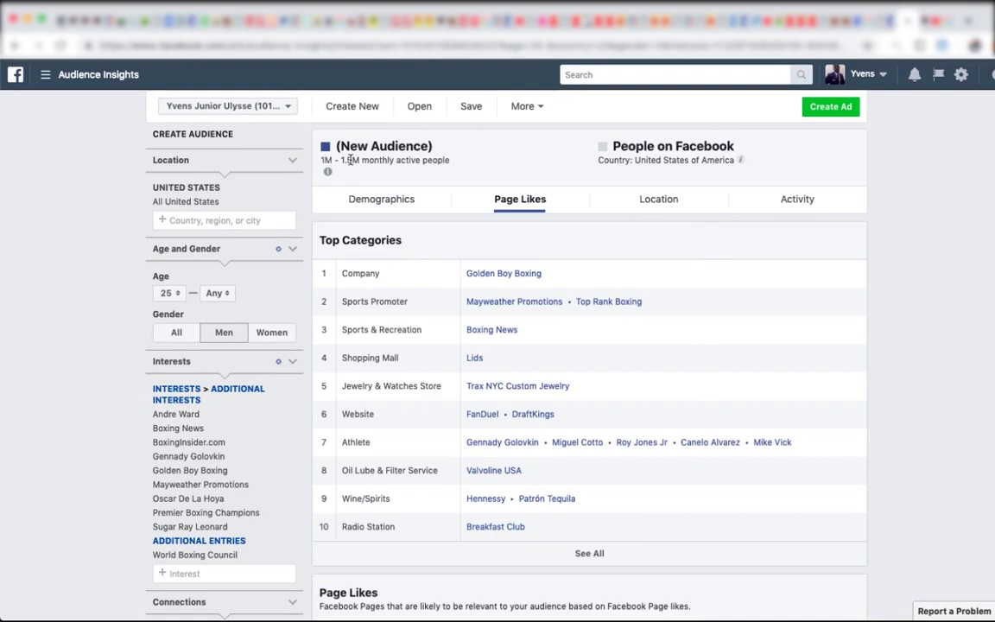